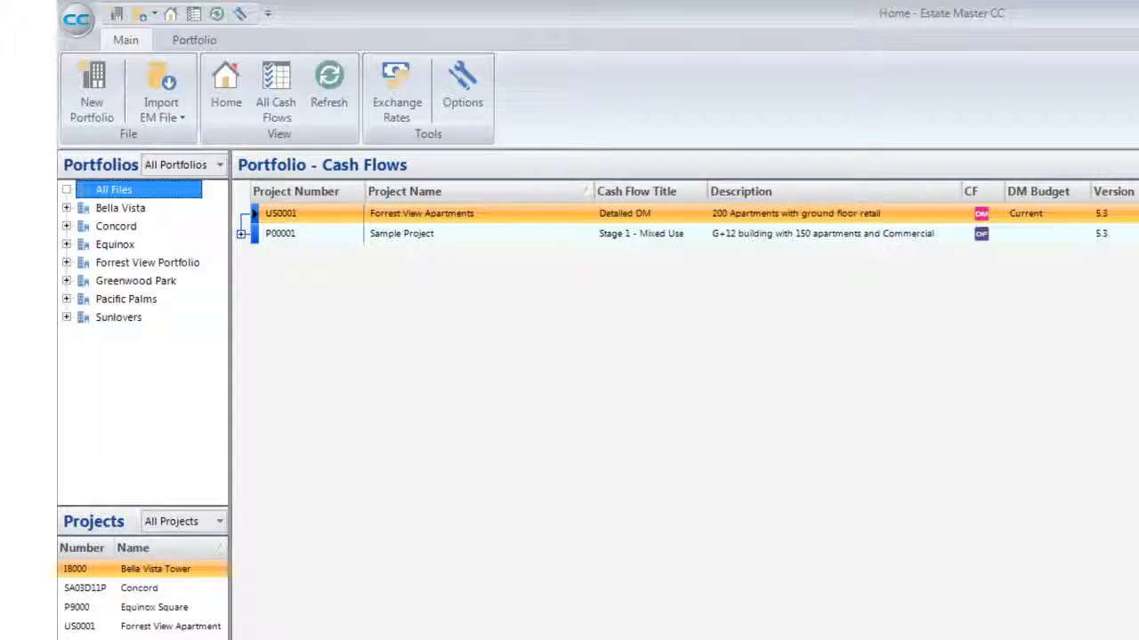
Expand the Pacific Palms and Sunlovers portfolios and display the cash flows of Pacific Palms
left_click(192, 41)
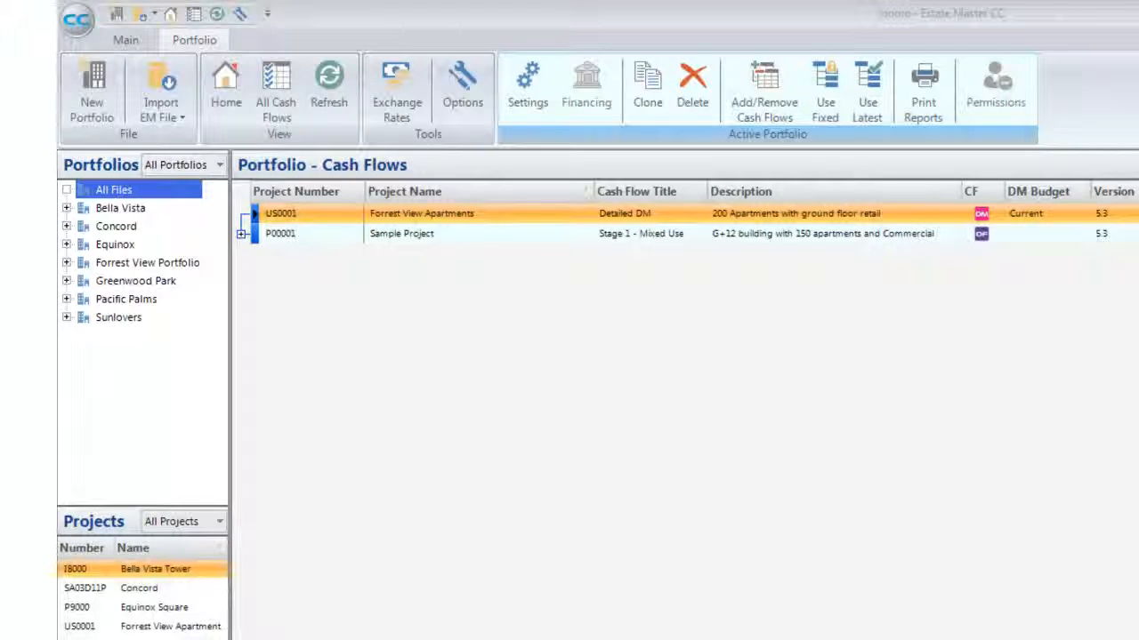
left_click(67, 300)
left_click(66, 341)
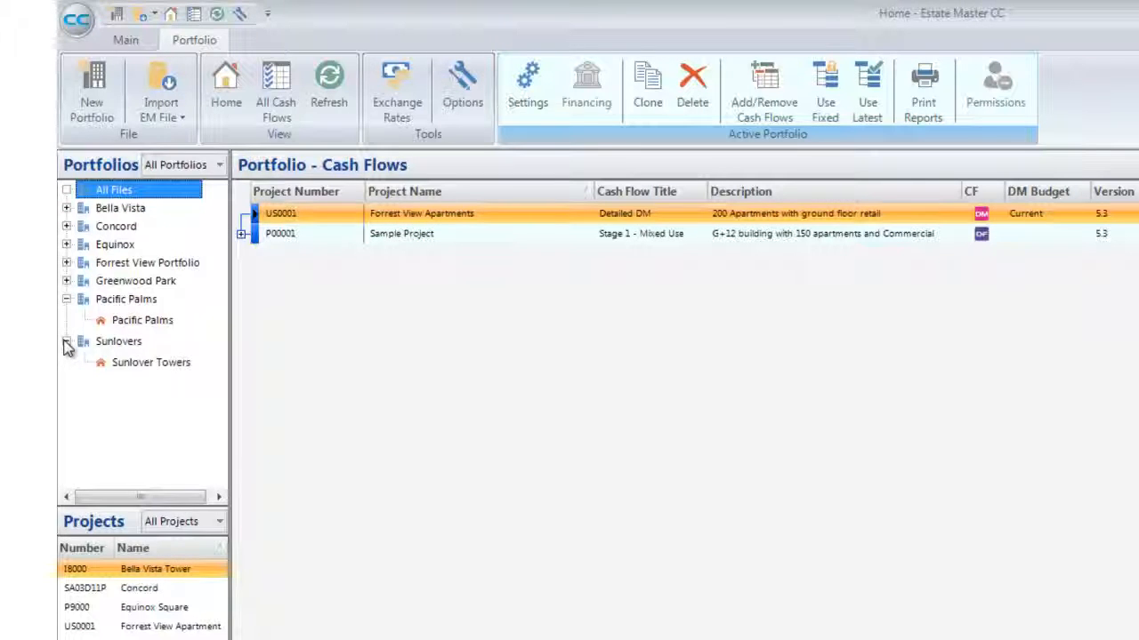
left_click(132, 322)
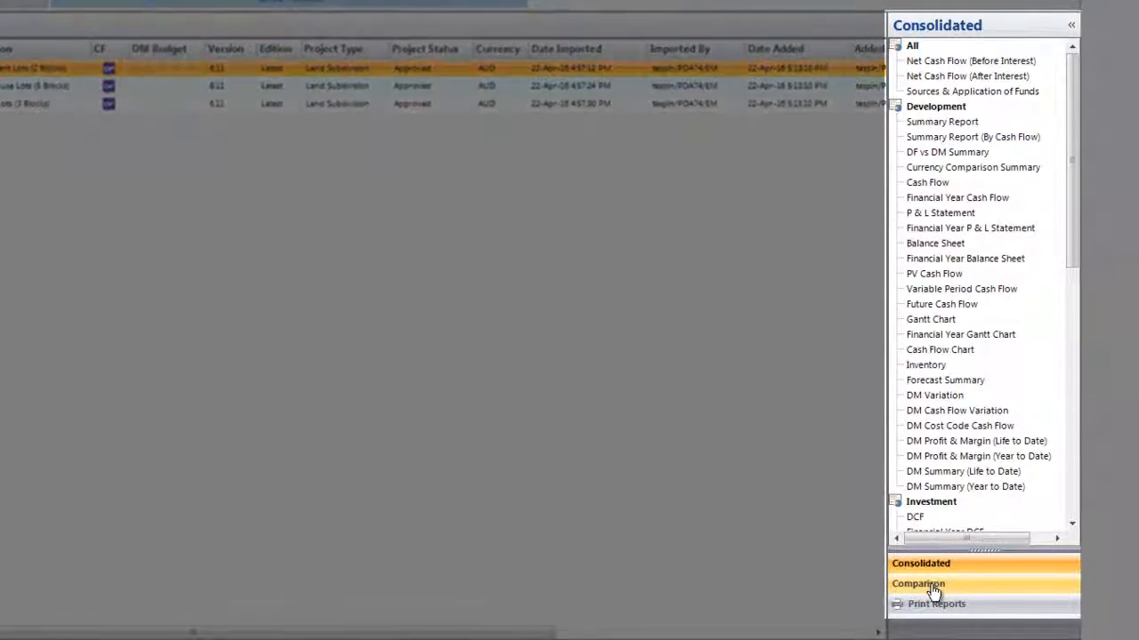
Look through the Comparison report list, return to the Consolidated reports and choose the P & L Statement
left_click(931, 589)
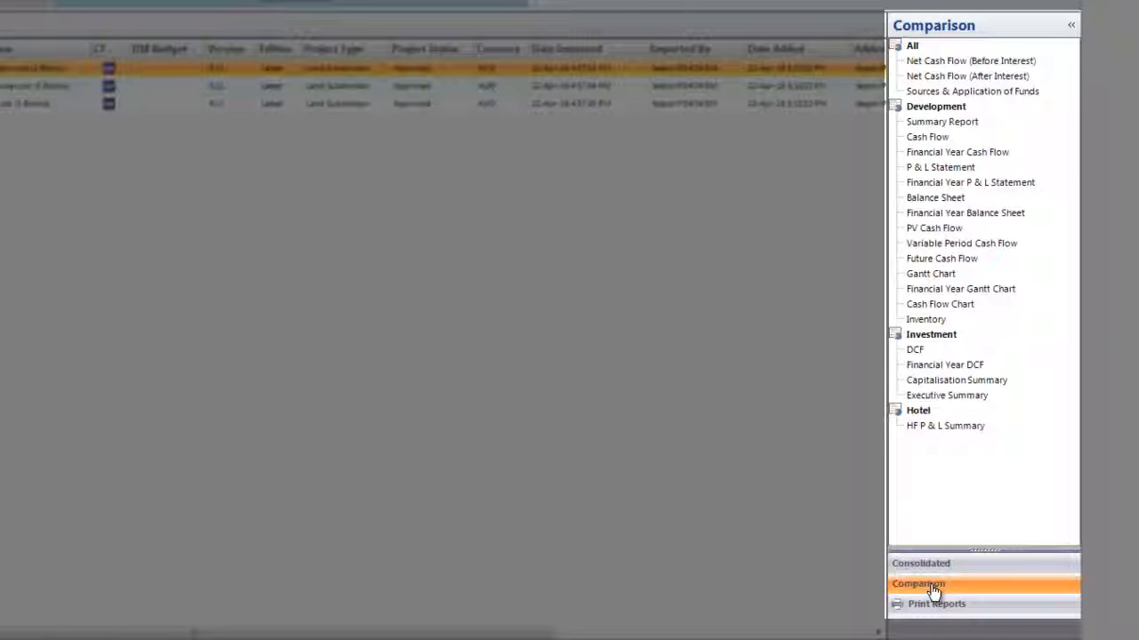
left_click(930, 566)
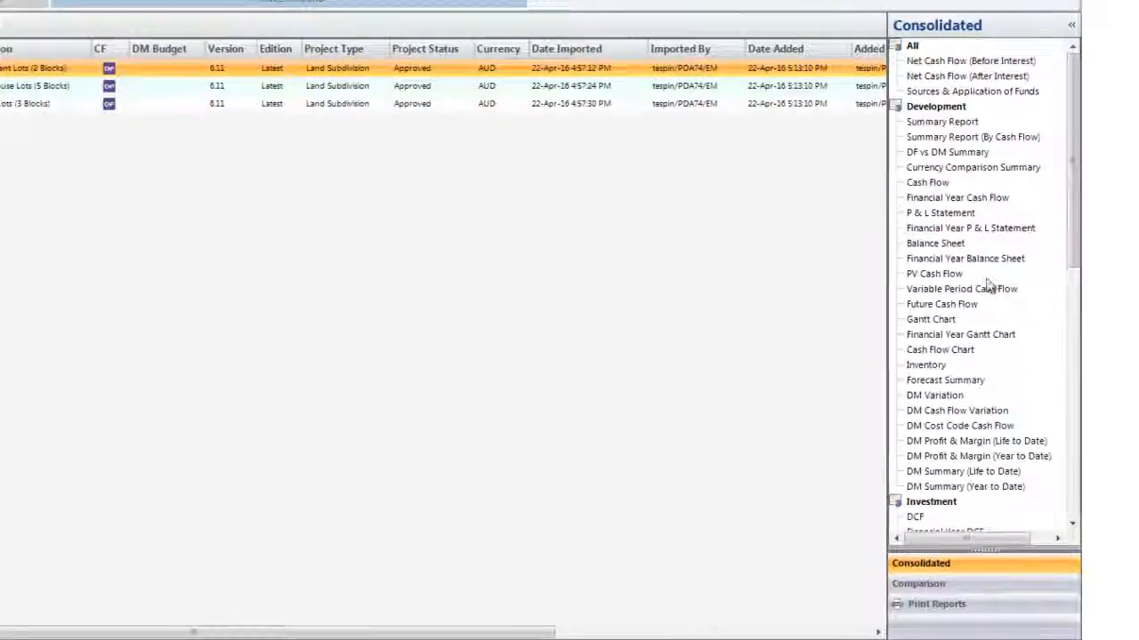
left_click(969, 215)
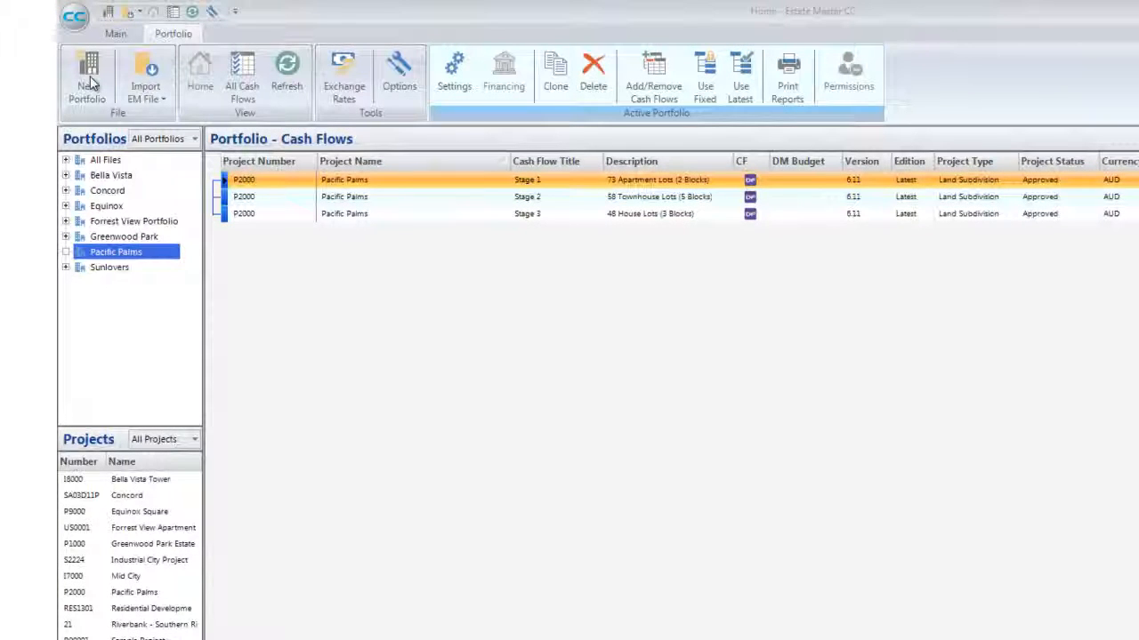
Start a new portfolio titled Stanwell Gardens with the description Land Subdivision
left_click(90, 78)
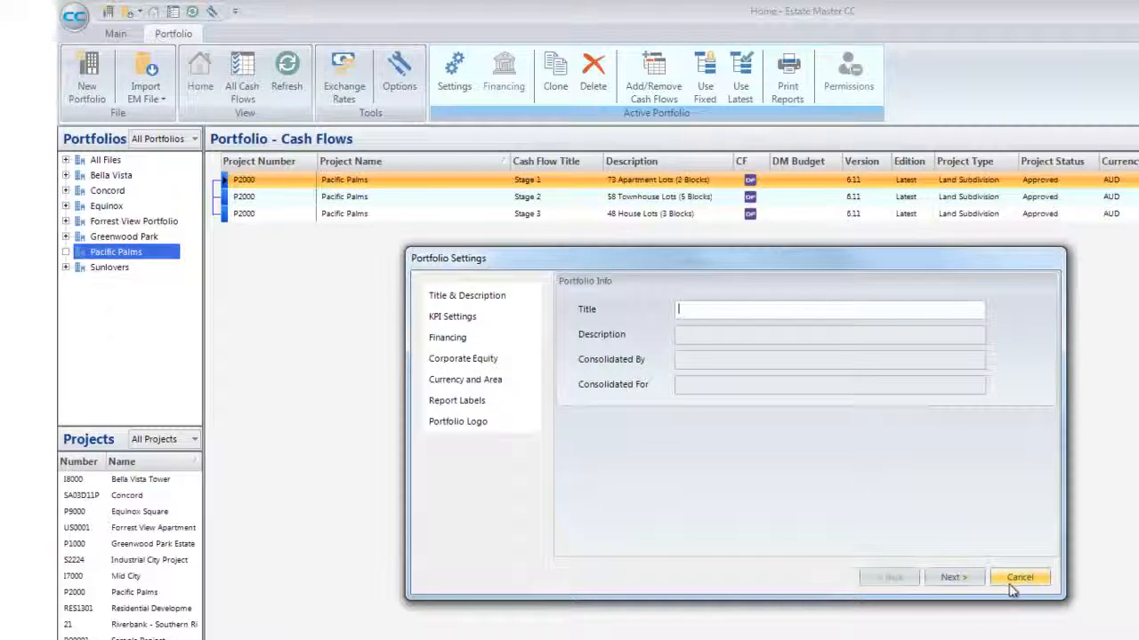
left_click(1020, 578)
right_click(104, 324)
left_click(145, 332)
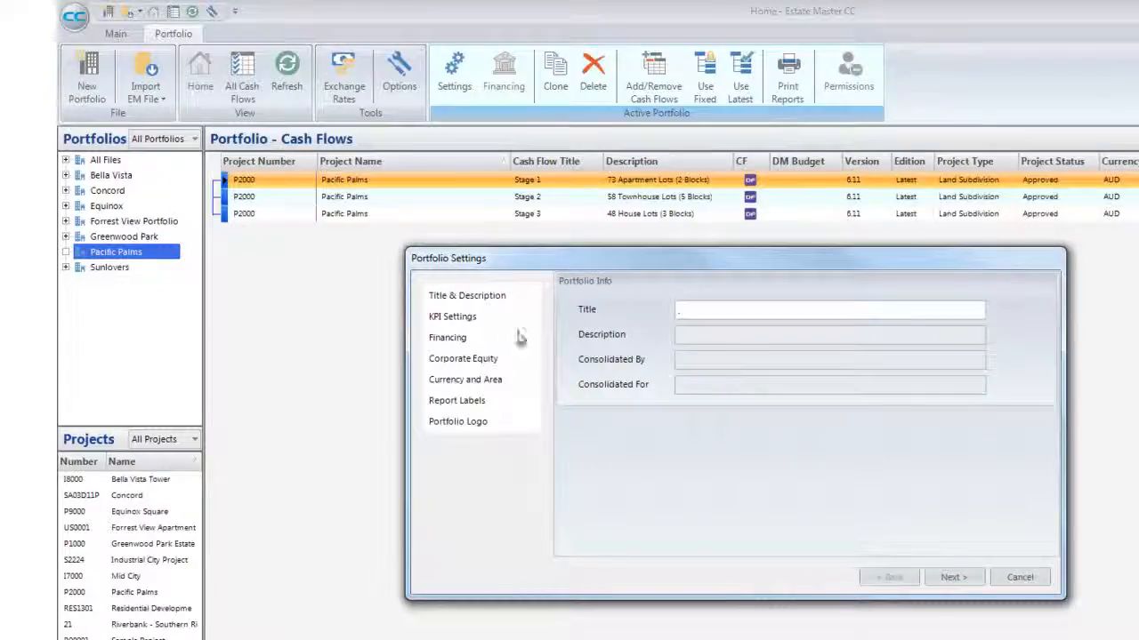
type("Stanwell")
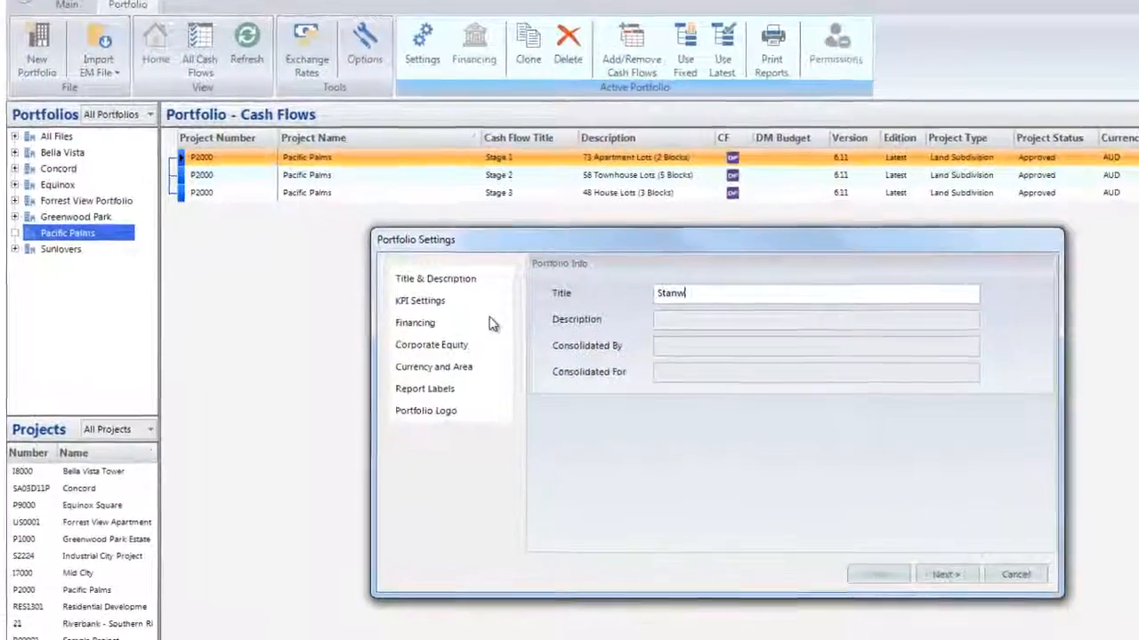
type(" Gardens")
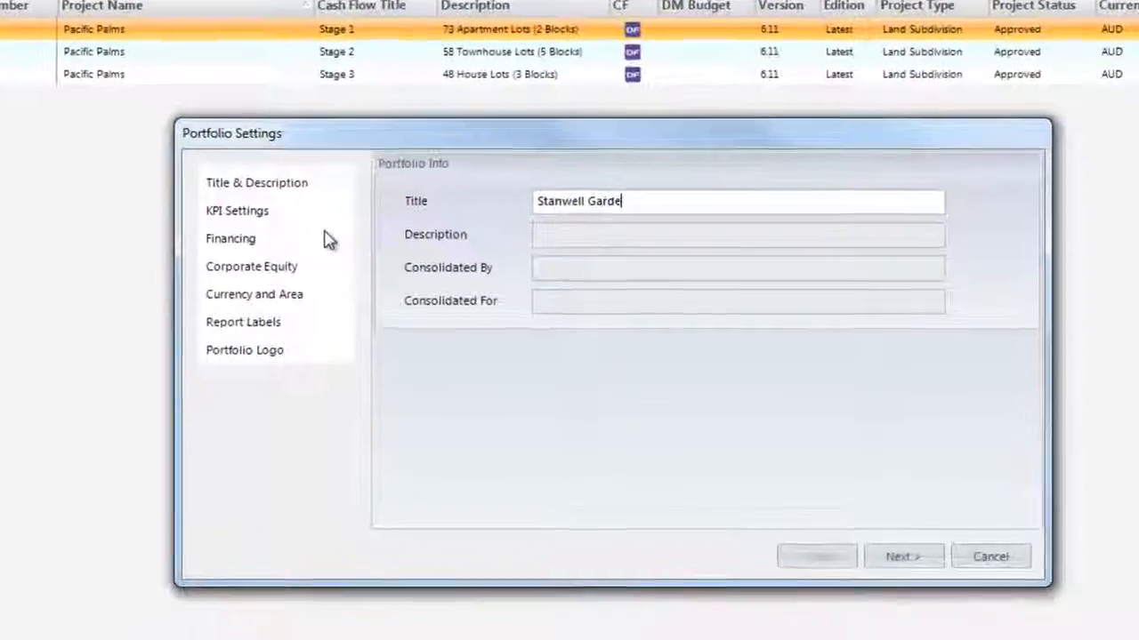
left_click(559, 222)
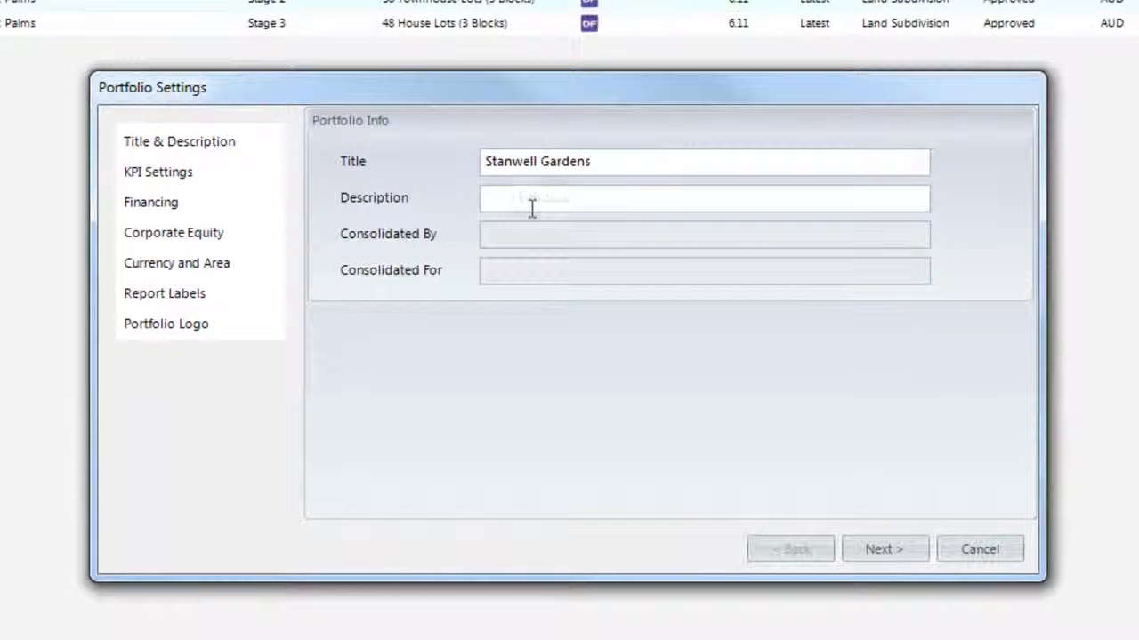
type("Land Subdivision")
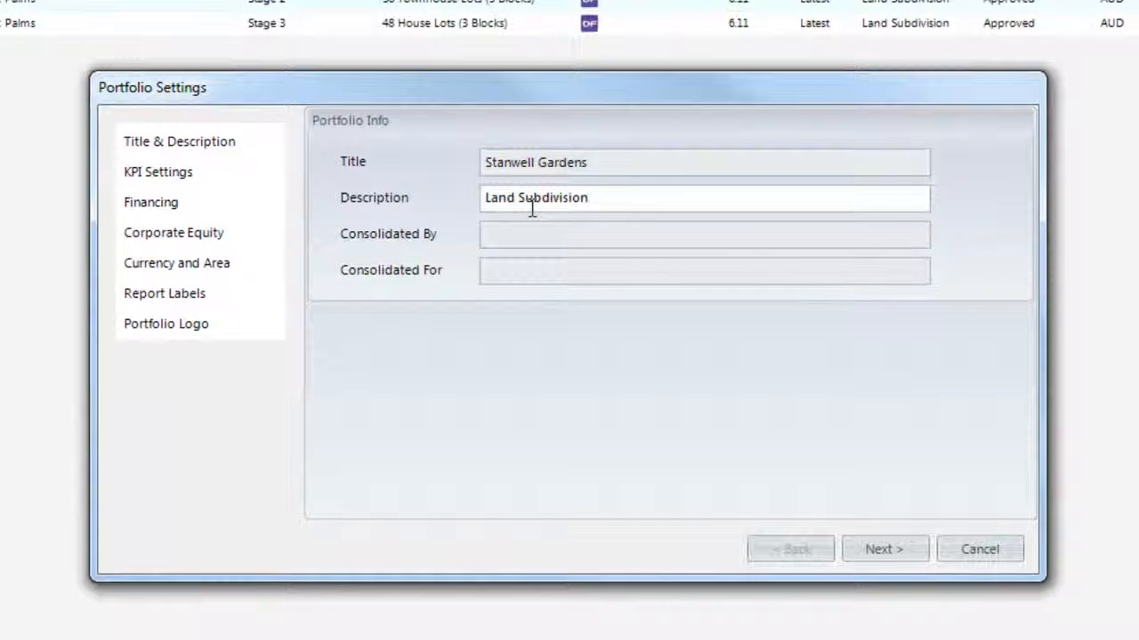
left_click(872, 548)
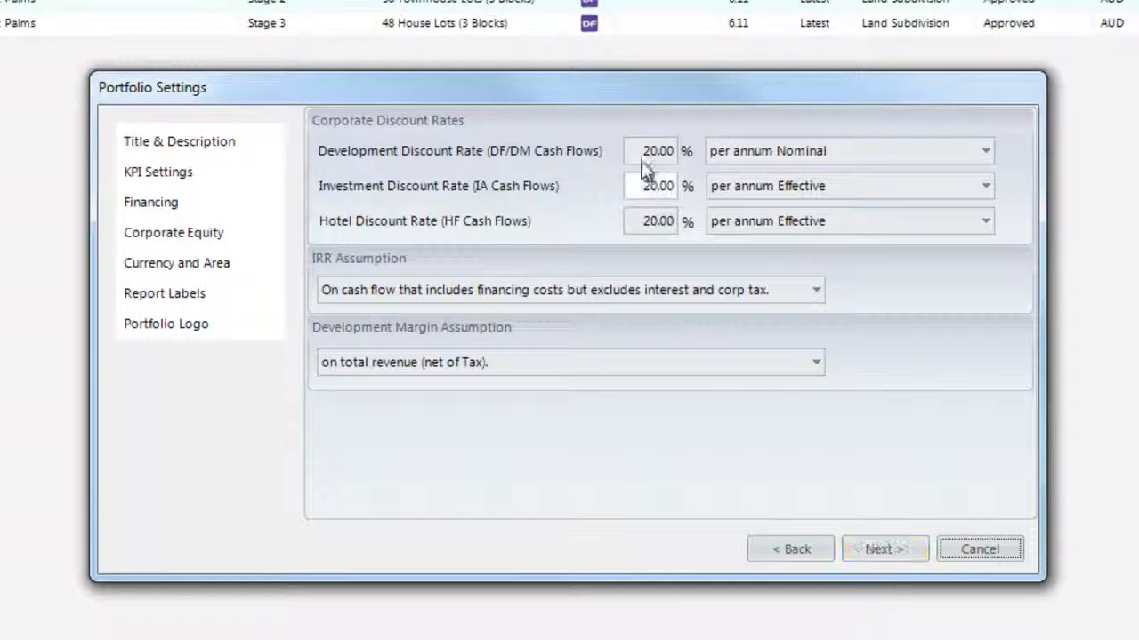
Set the discount rates to 15% for development and 25% for investment, and base IRR on cash flow excluding all financing costs, interest and corp tax
double_click(643, 150)
type("15%")
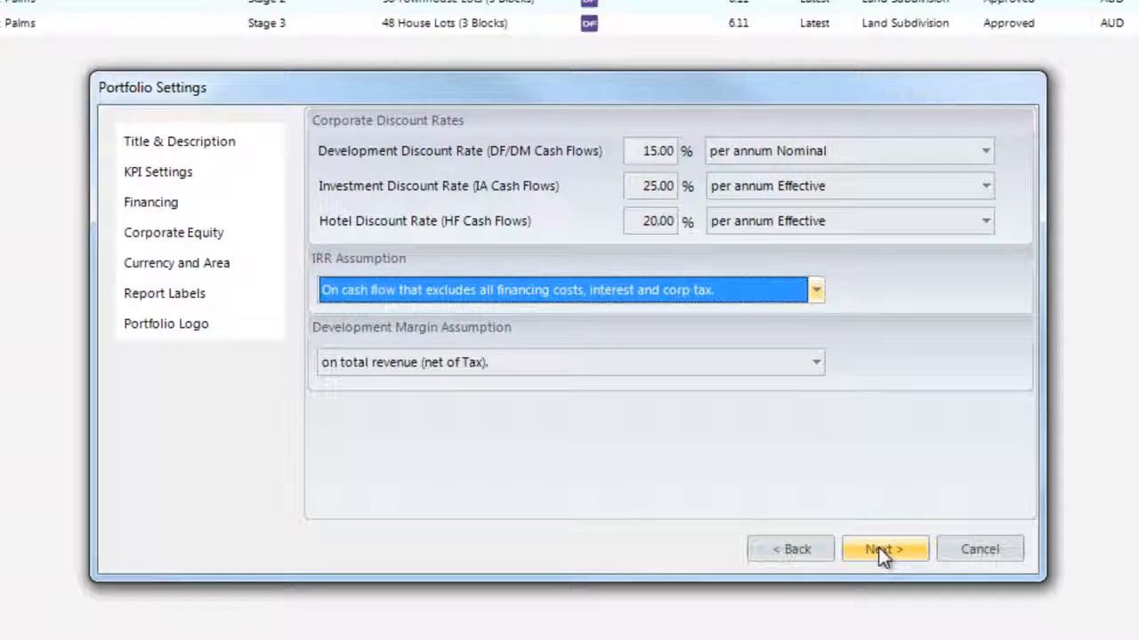
left_click(878, 551)
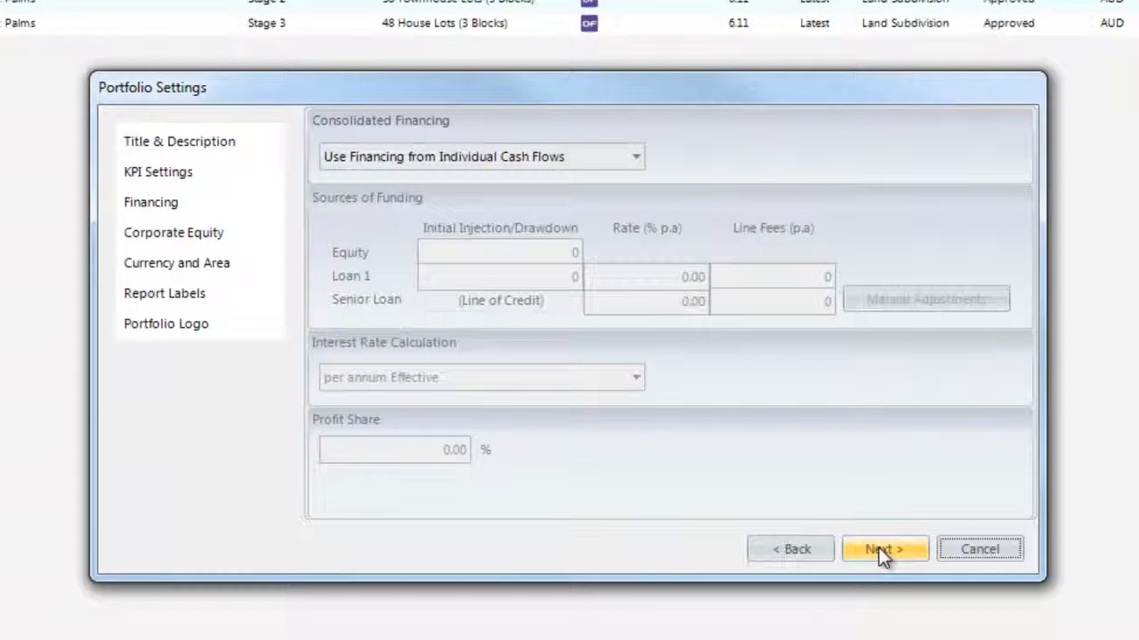
Apply portfolio-level financing with 10,000,000 equity, a 20,000,000 Loan 1 at 4.50%, a Senior Loan at 4.50% and per annum Nominal interest
left_click(637, 160)
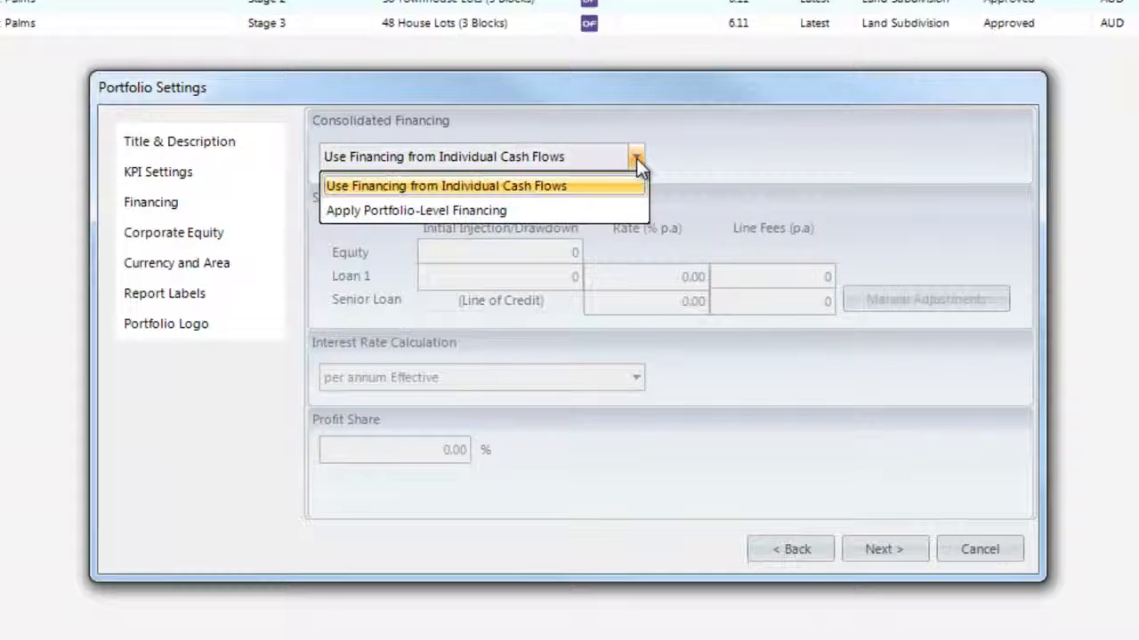
left_click(597, 212)
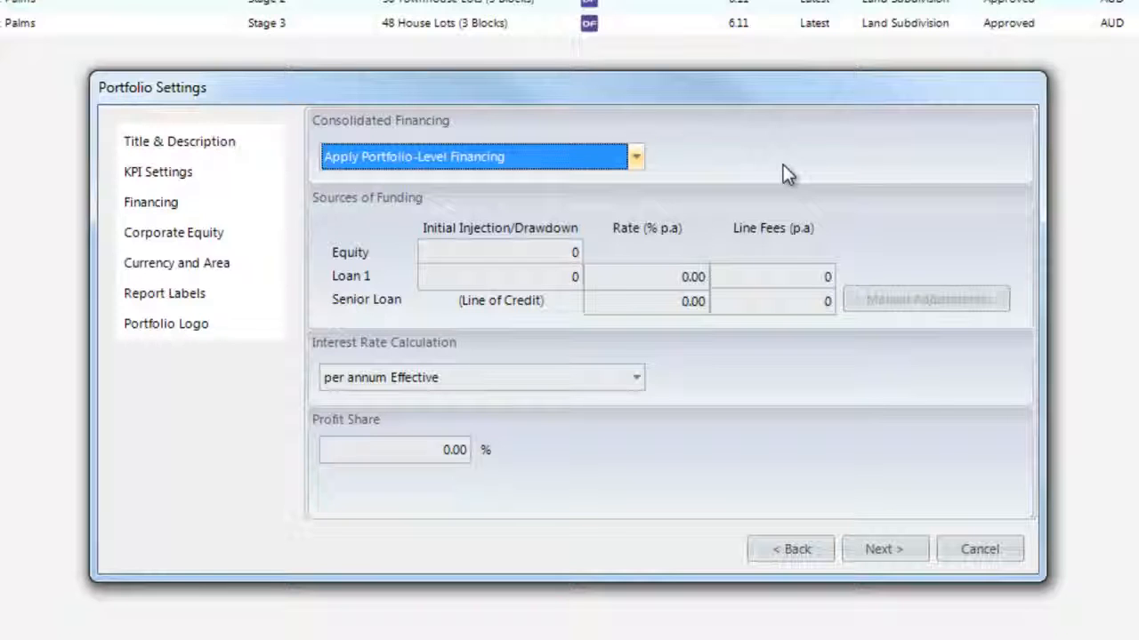
left_click(570, 252)
type("1")
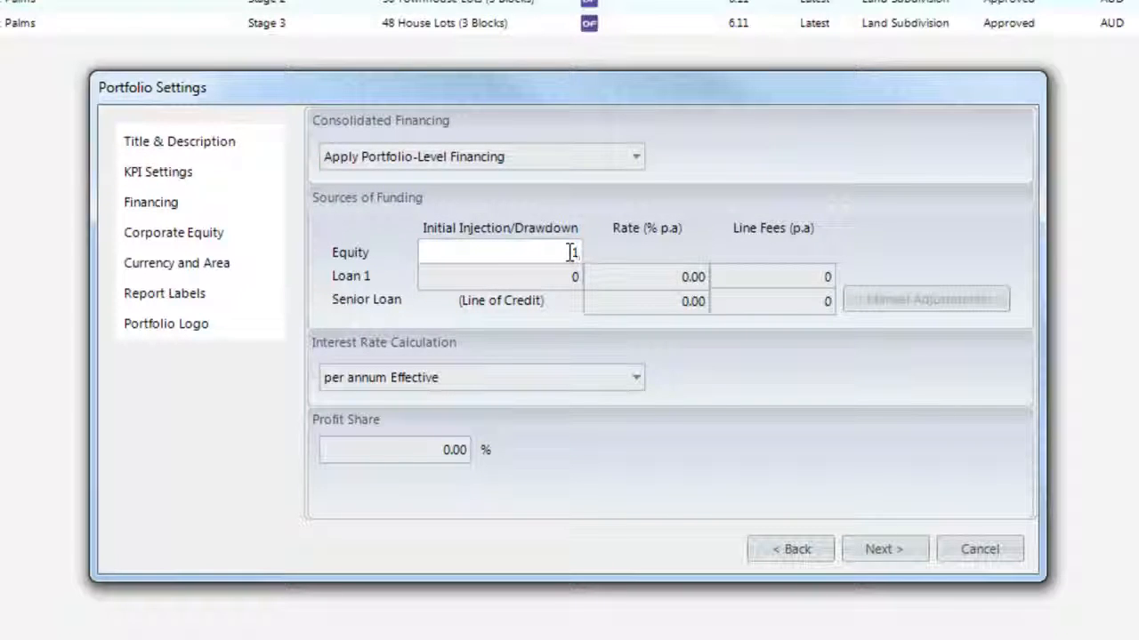
type("0000000,000")
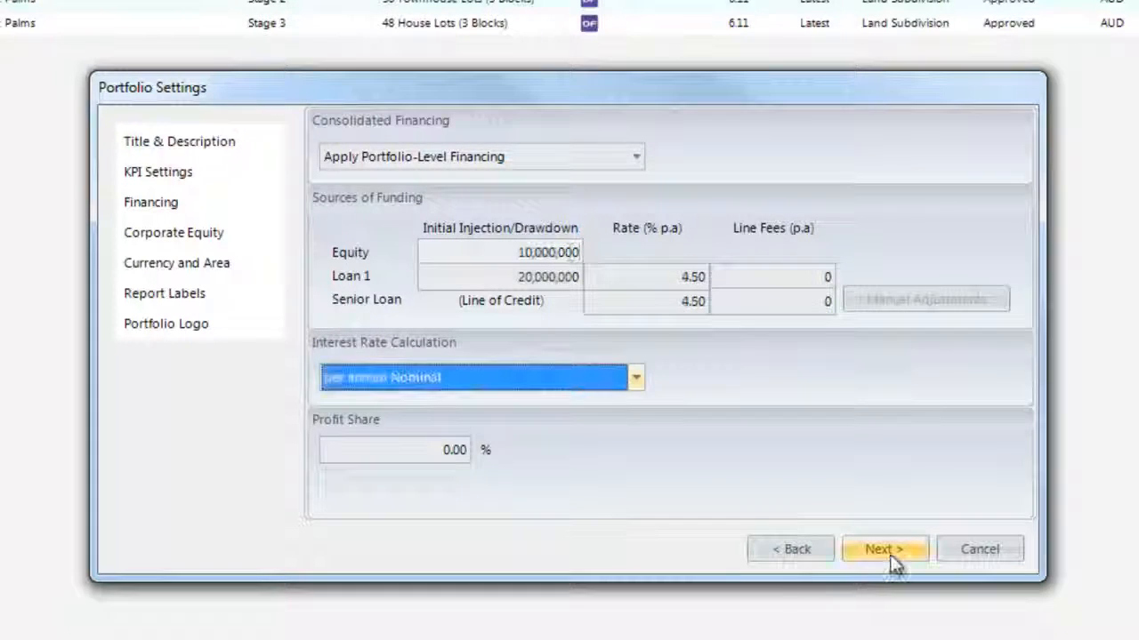
left_click(889, 551)
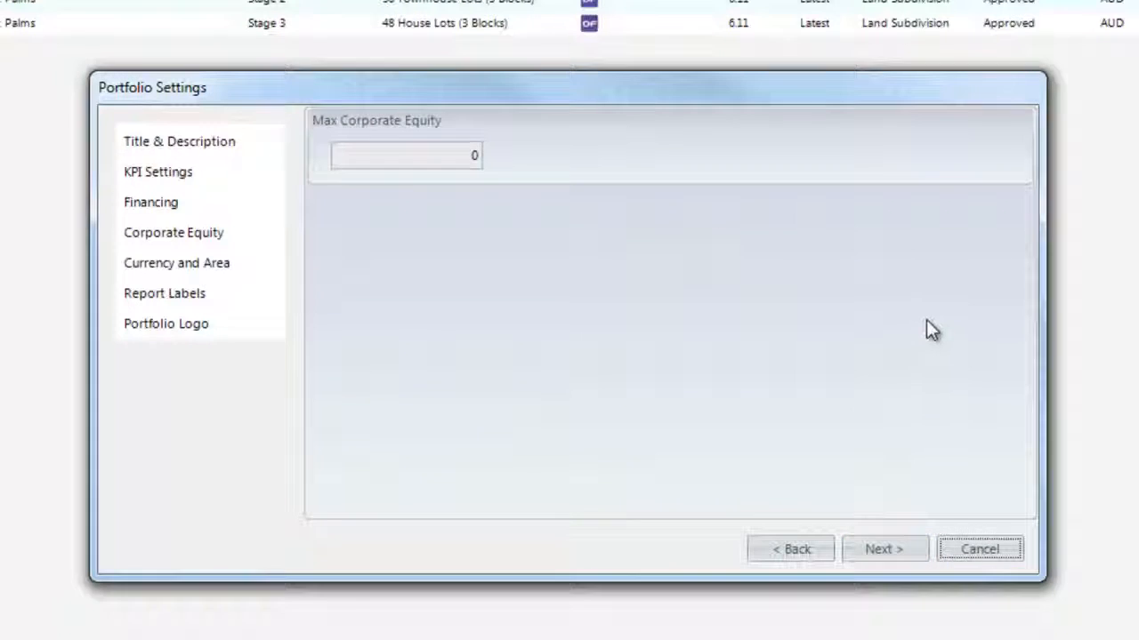
Set the maximum corporate equity to 10000000, go through the remaining portfolio settings and create the portfolio
left_click(423, 158)
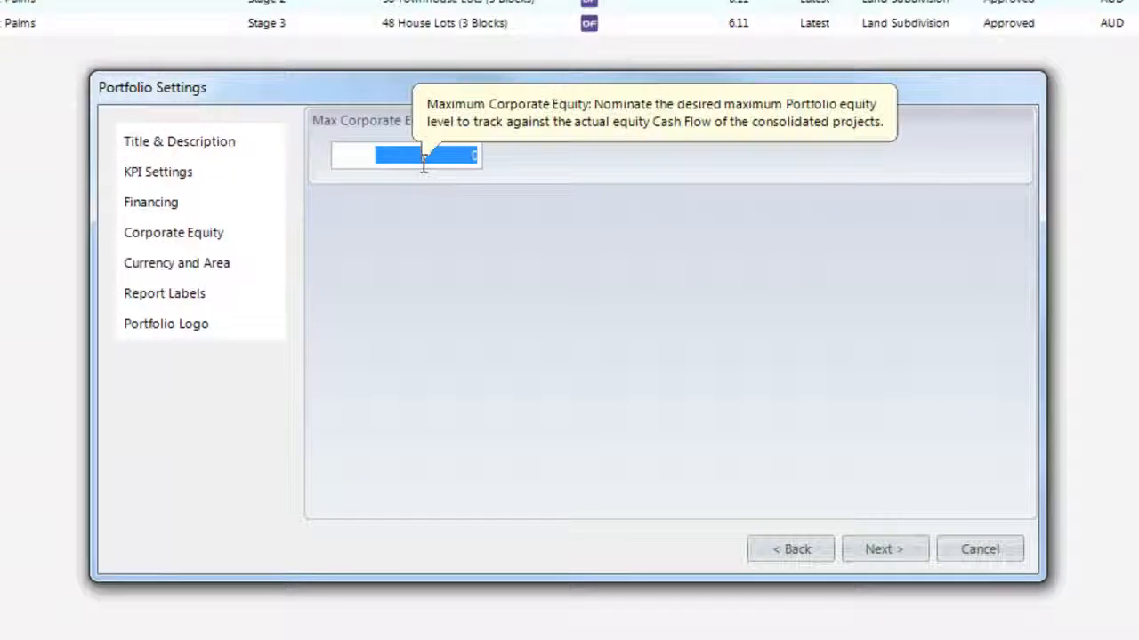
type("10000000")
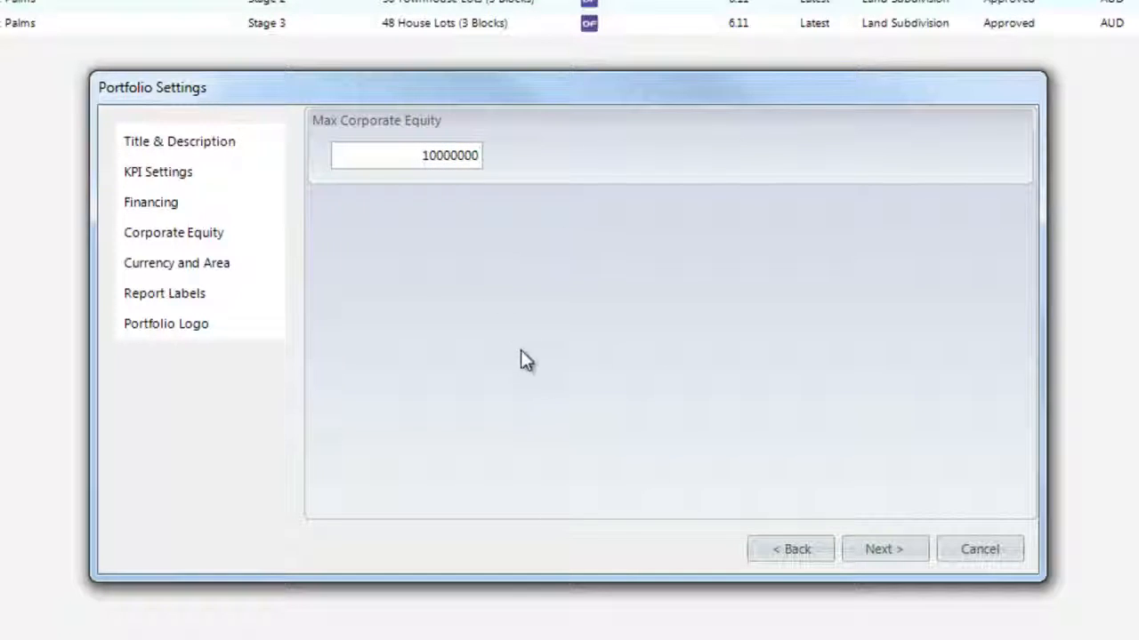
left_click(883, 543)
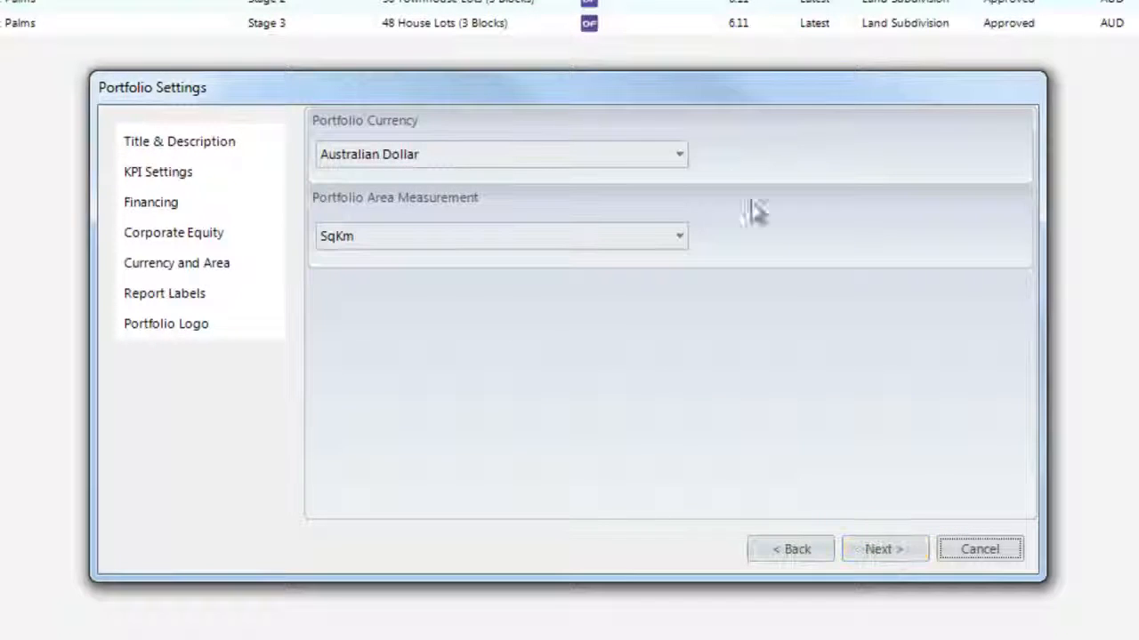
left_click(679, 155)
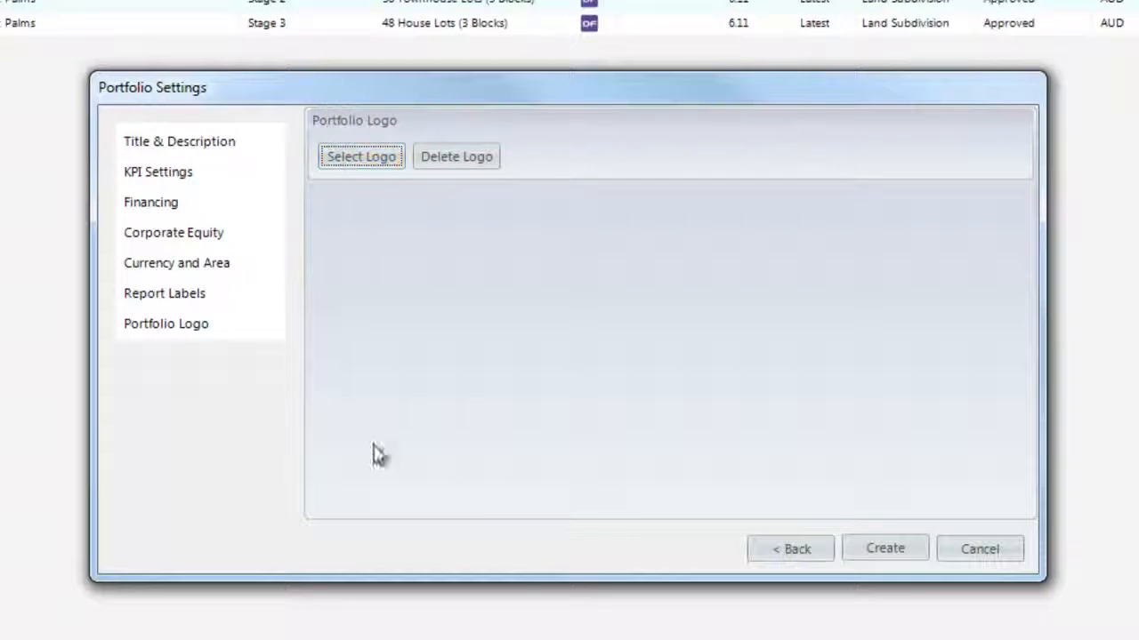
left_click(908, 556)
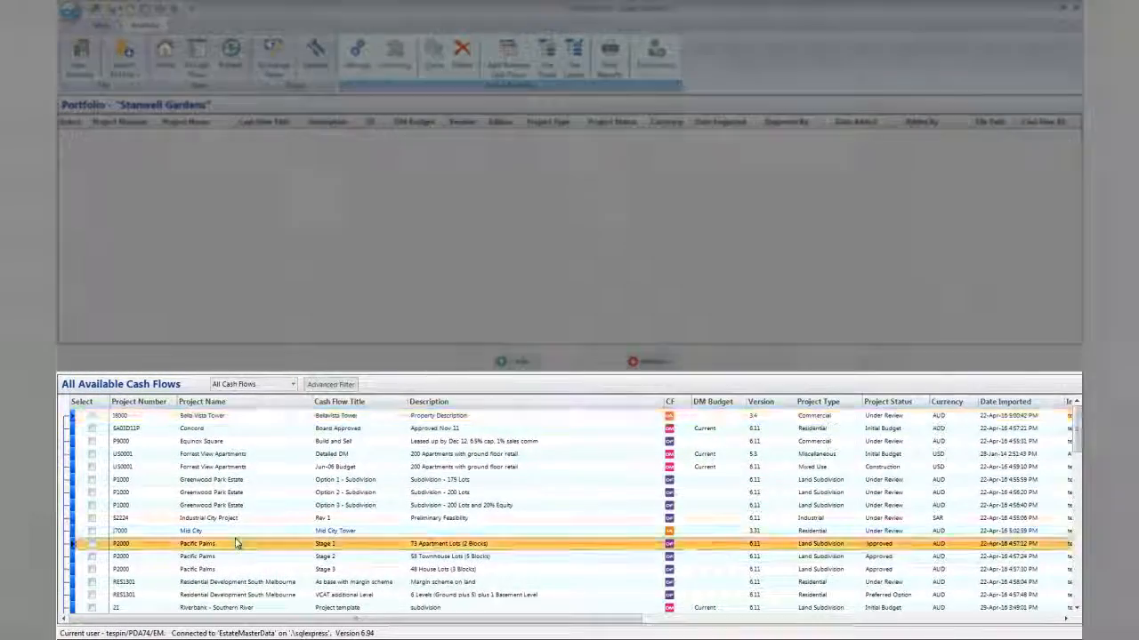
Add the Stanwell Gardens cash flows for Precincts 1 to 8 to the new portfolio and return to the home view
scroll(237, 542, "down", 10)
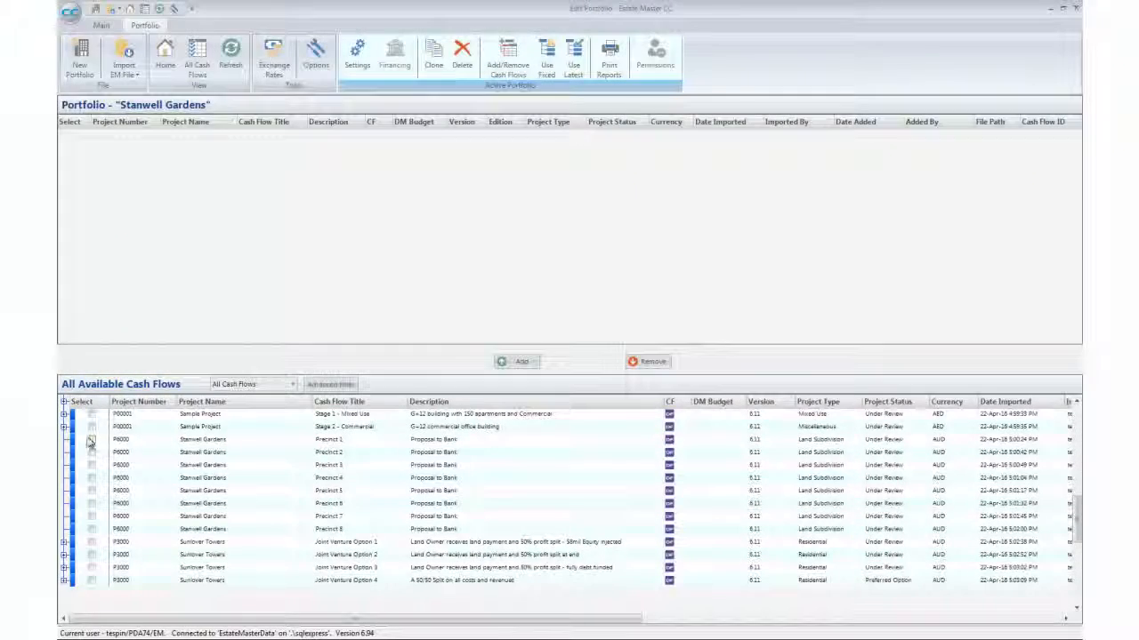
left_click(91, 440)
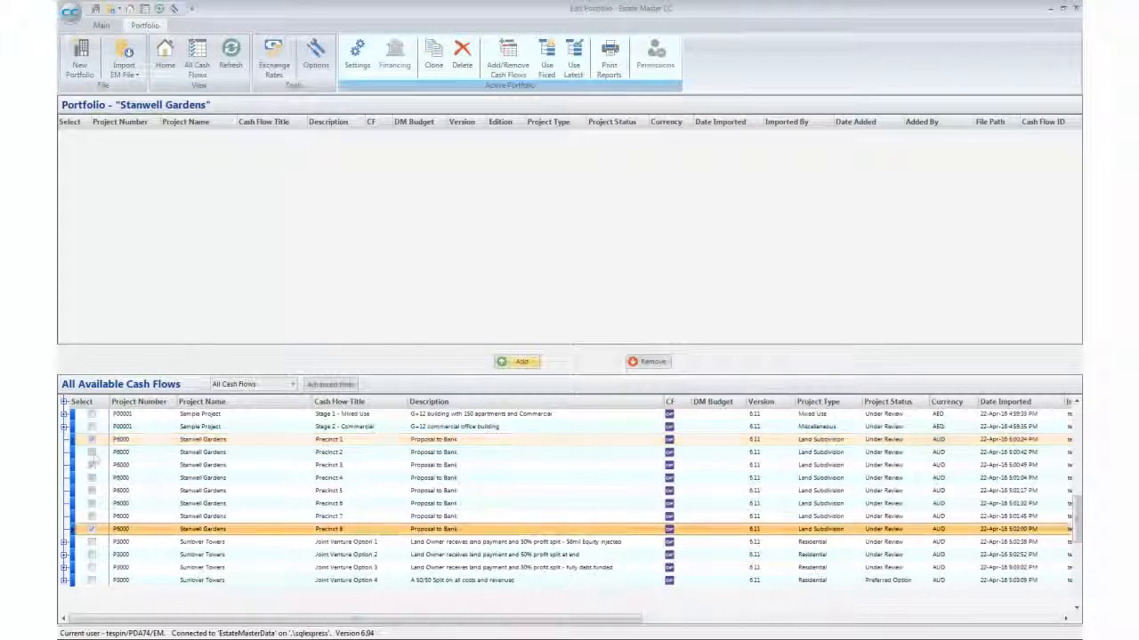
left_click(522, 361)
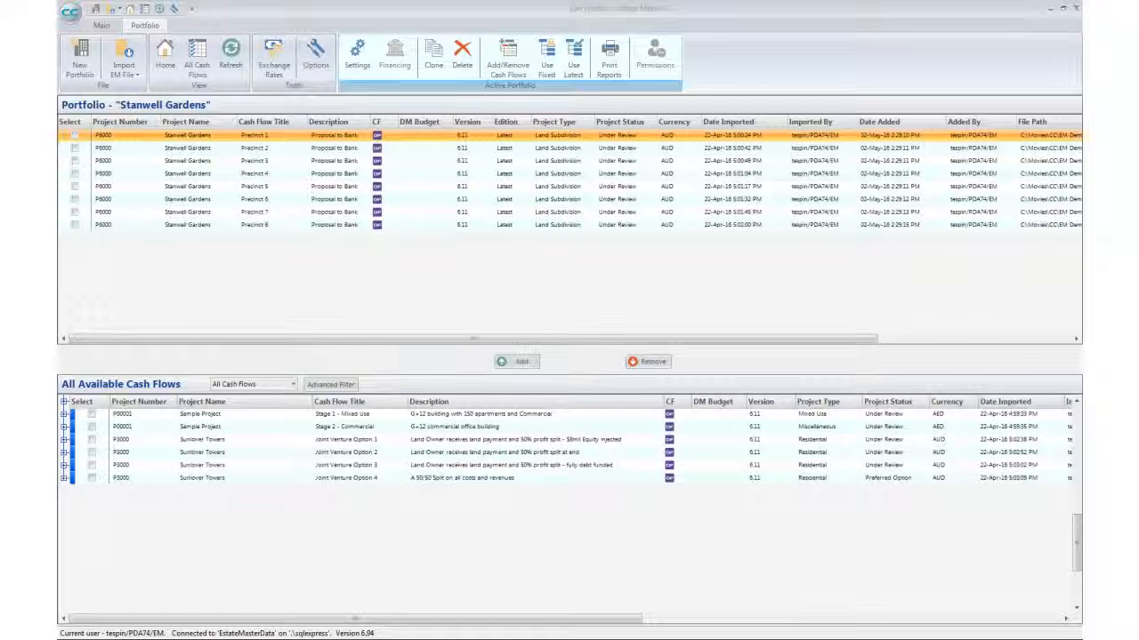
left_click(164, 66)
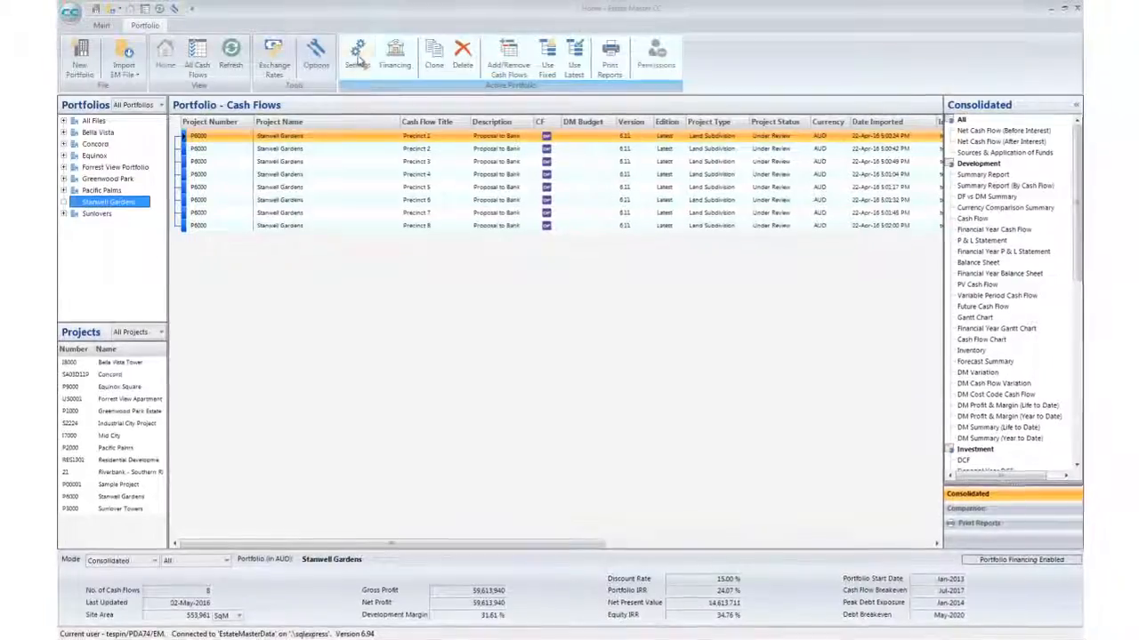
View the Stanwell Gardens portfolio settings and close them without making changes
left_click(356, 60)
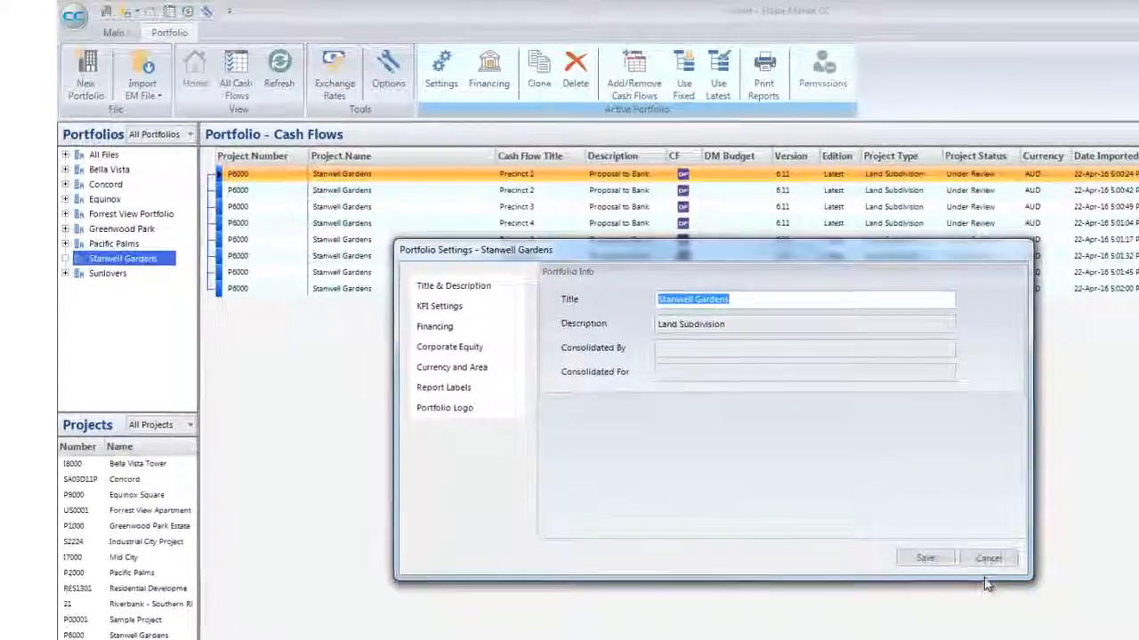
left_click(1010, 576)
right_click(158, 265)
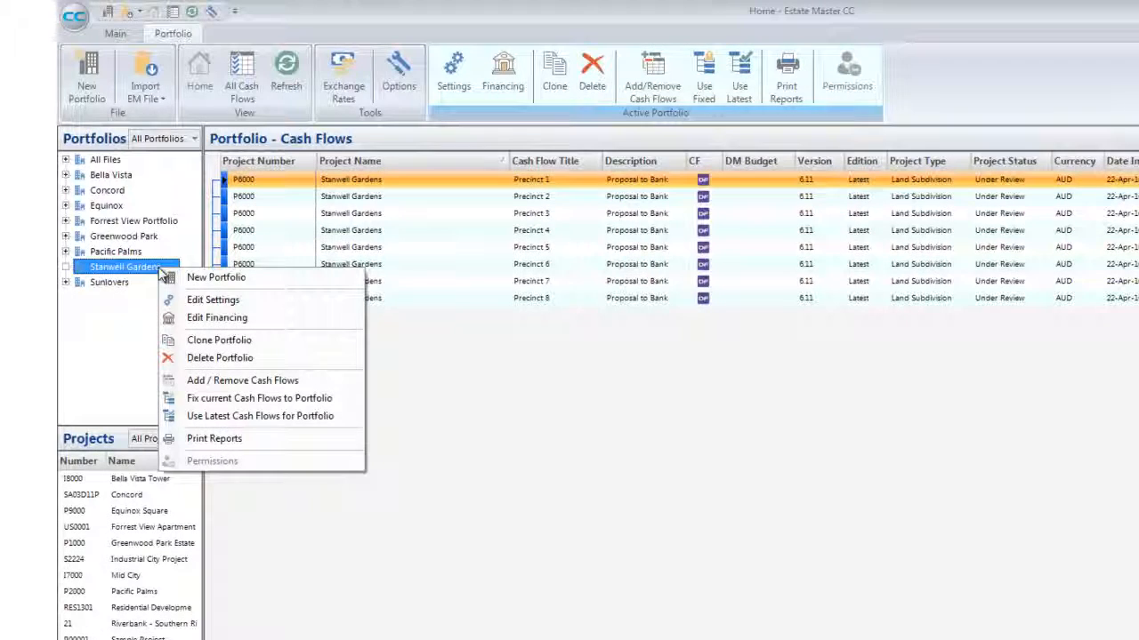
left_click(197, 301)
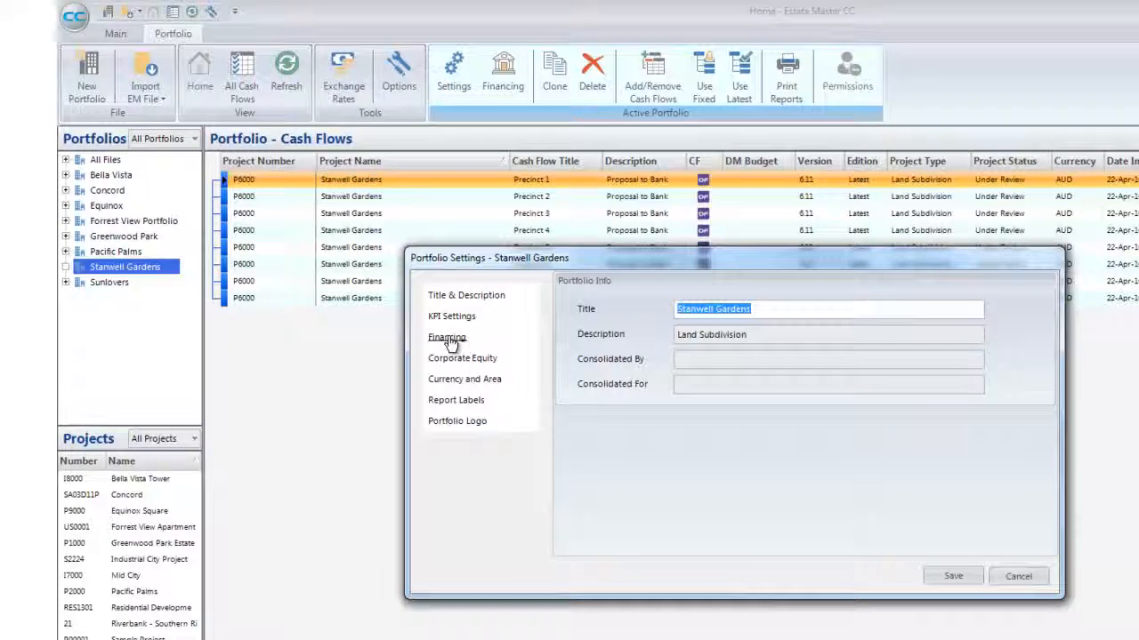
left_click(1014, 576)
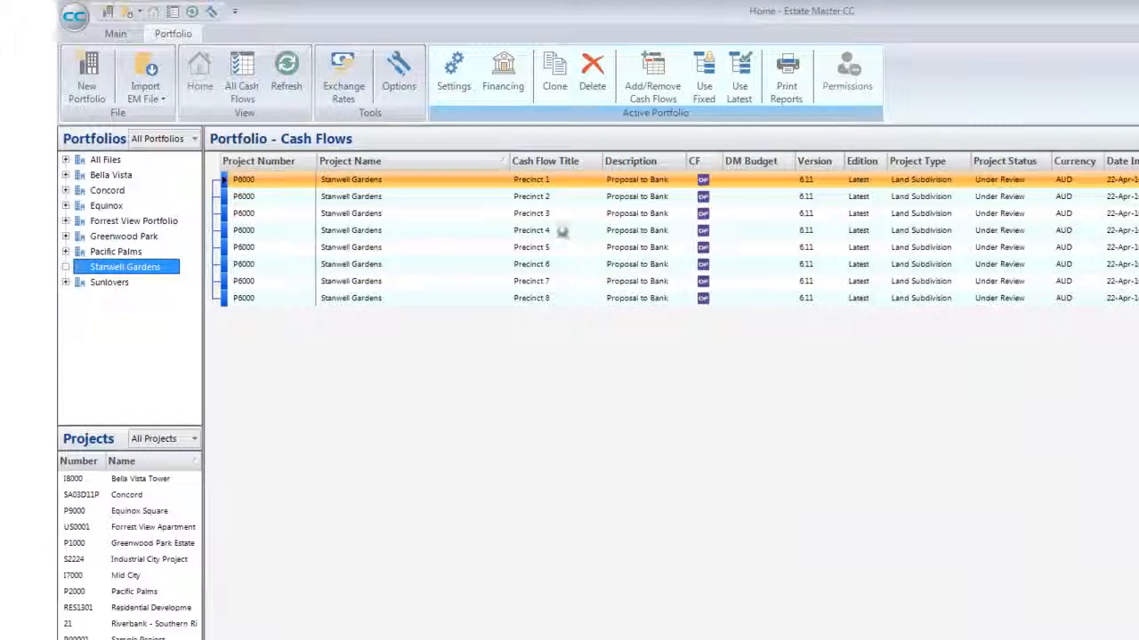
Open the manual financing adjustments of the Stanwell Gardens portfolio
right_click(141, 266)
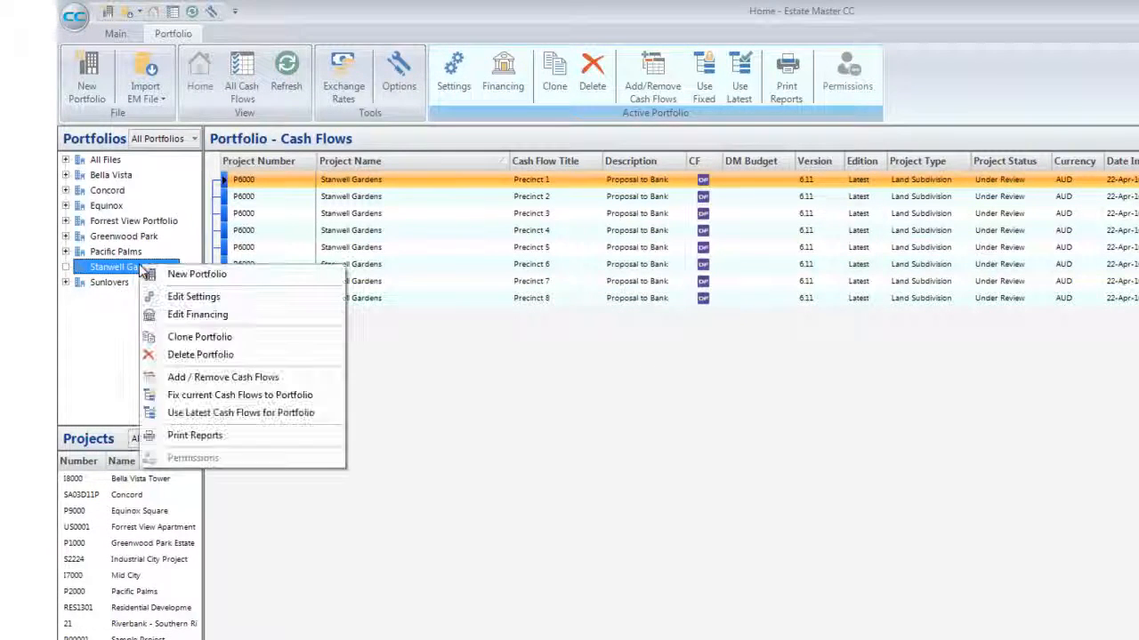
left_click(197, 315)
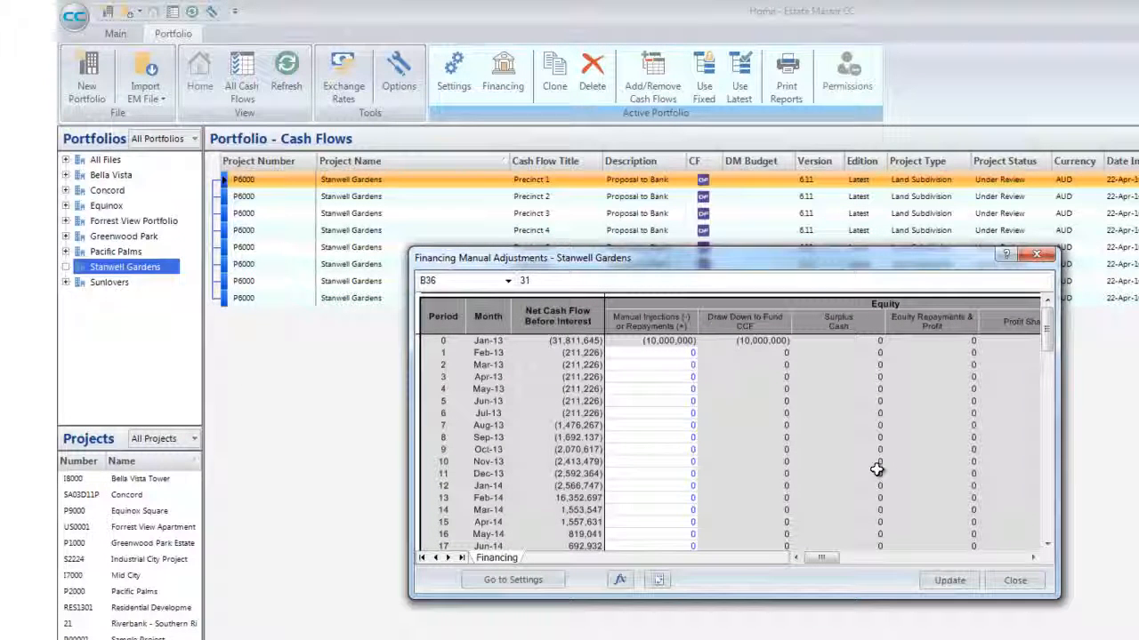
Close the manual financing adjustments and open the option to add or remove cash flows for Stanwell Gardens
left_click(1014, 580)
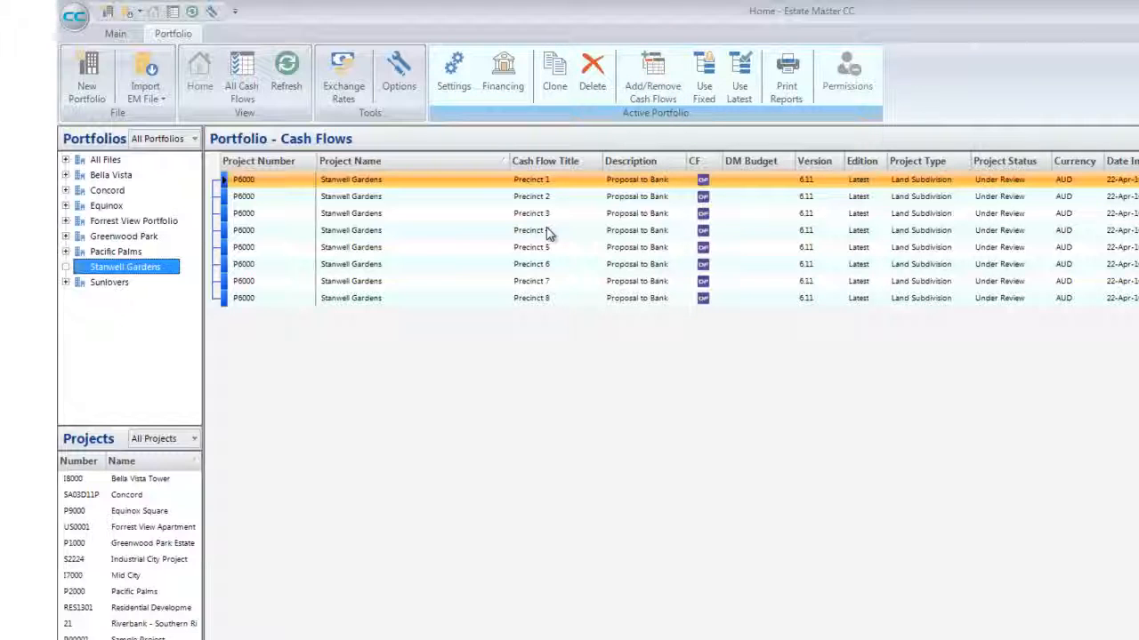
right_click(163, 274)
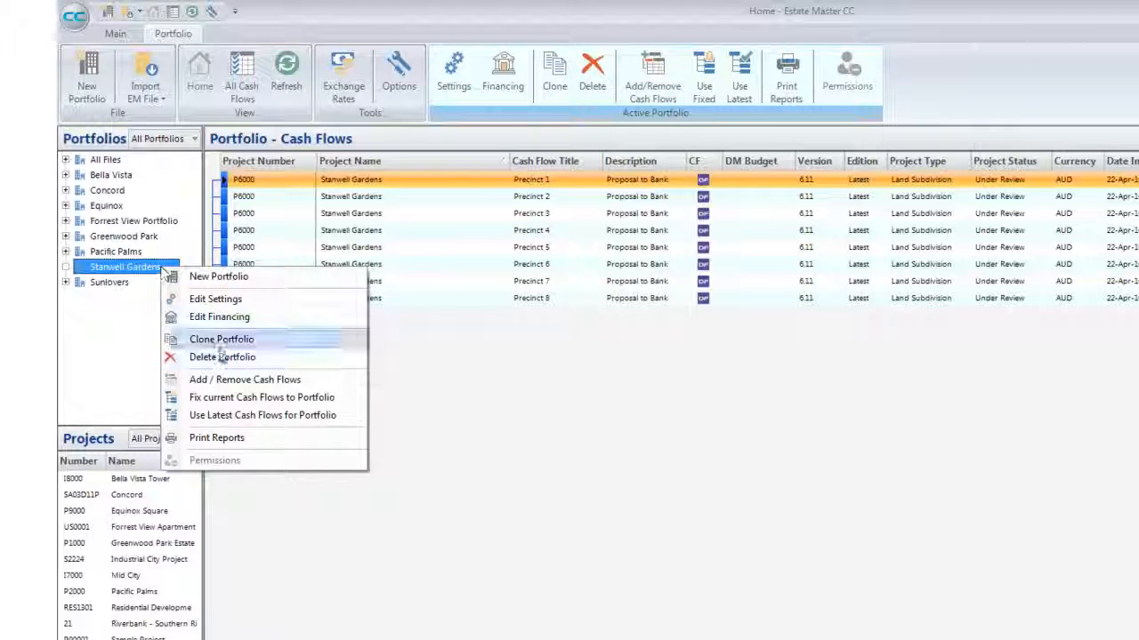
left_click(225, 381)
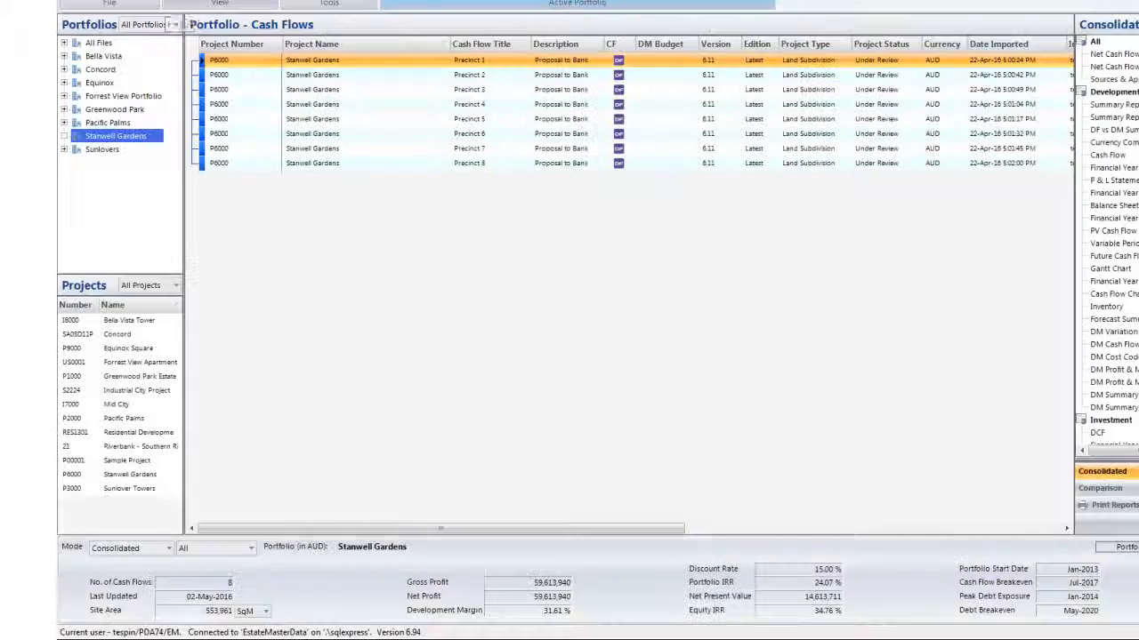
View the Pacific Palms portfolio's cash flows and available actions, and list the cash flows of the Stanwell Gardens project in its portfolio
left_click(107, 123)
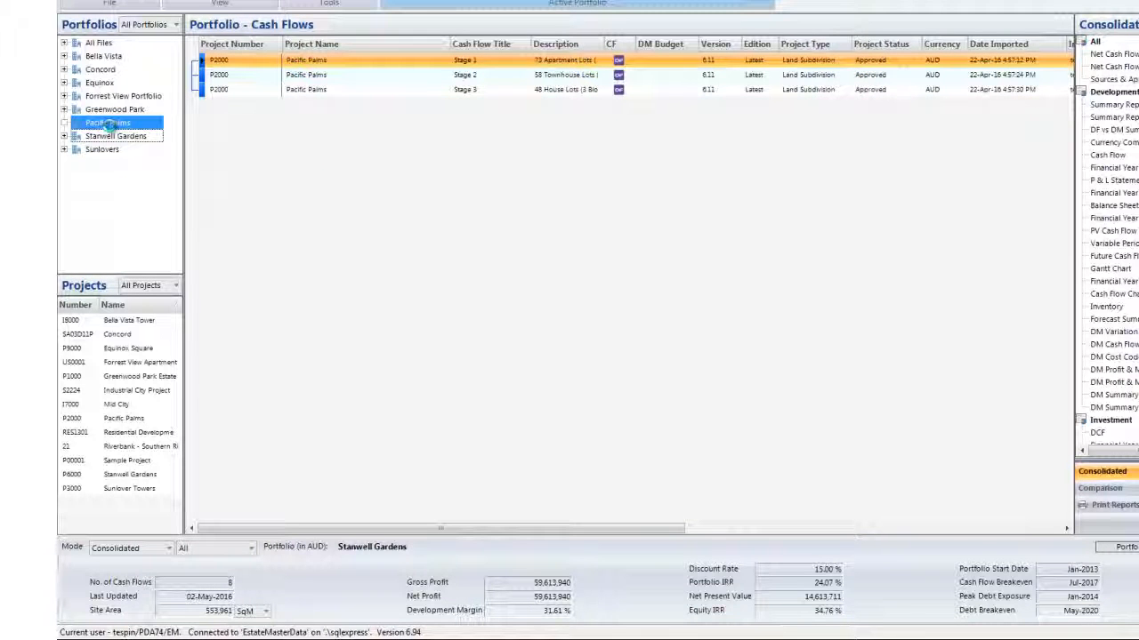
right_click(108, 127)
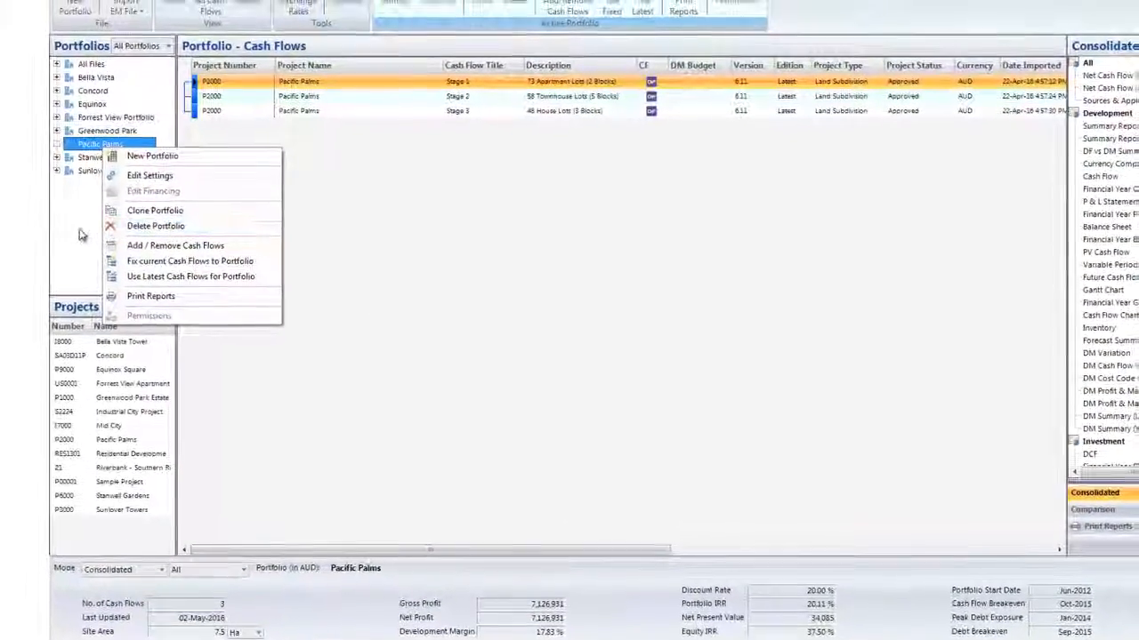
left_click(81, 235)
left_click(57, 157)
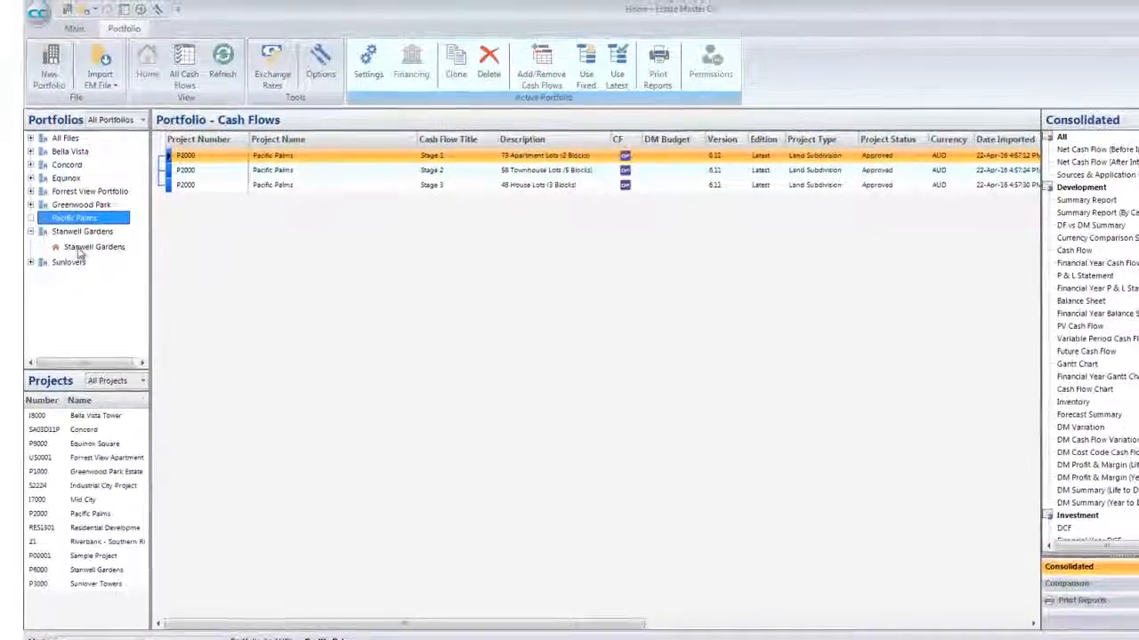
left_click(80, 249)
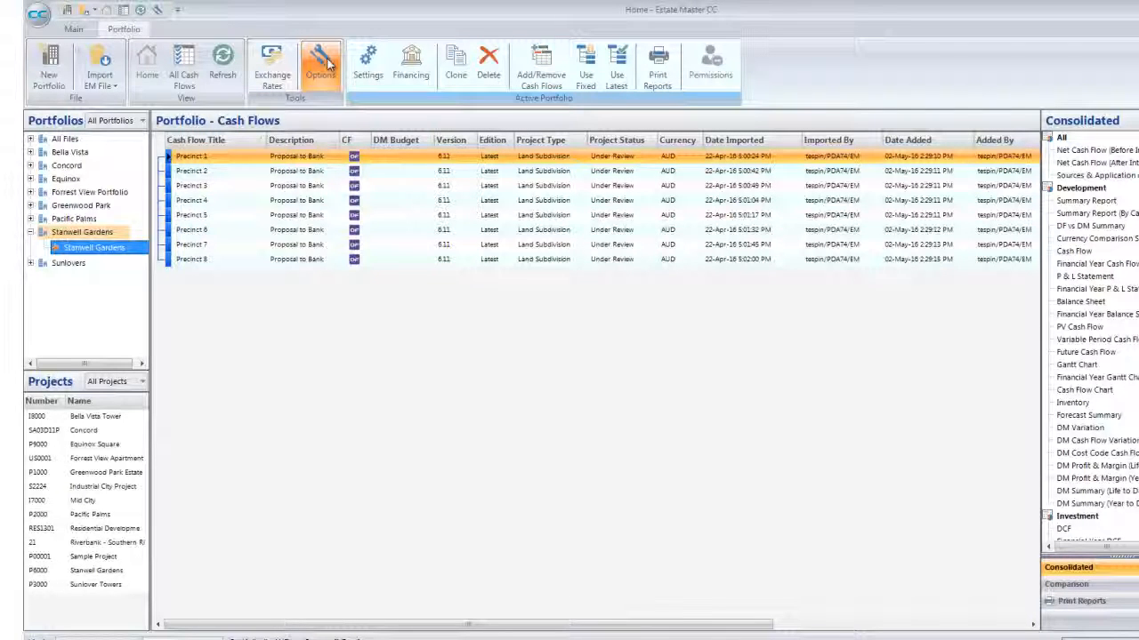
Open the program options and view one of their settings pages
left_click(326, 66)
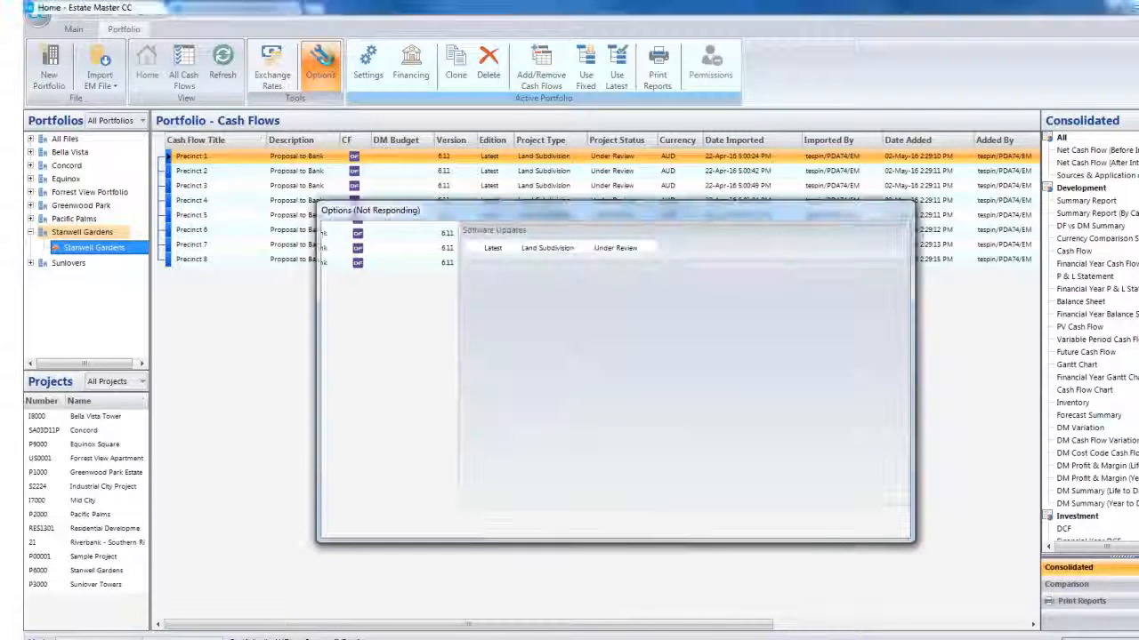
left_click(434, 265)
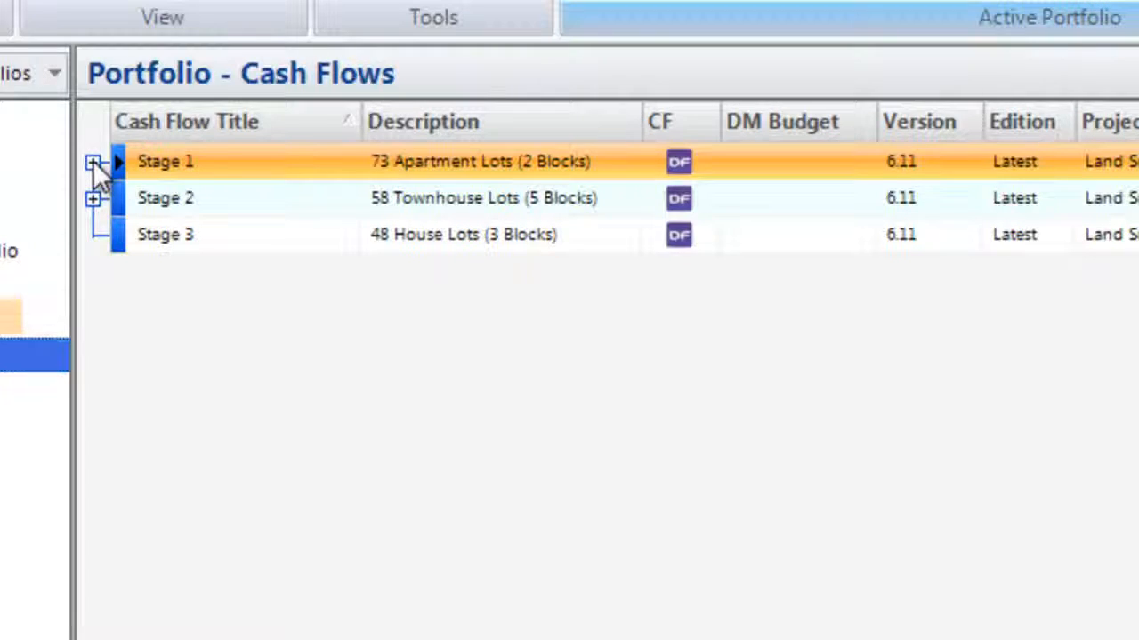
Expand the earlier versions of the Stage 1 and Stage 2 cash flows and make the earlier Stage 2 version the fixed cash flow
left_click(93, 162)
left_click(93, 239)
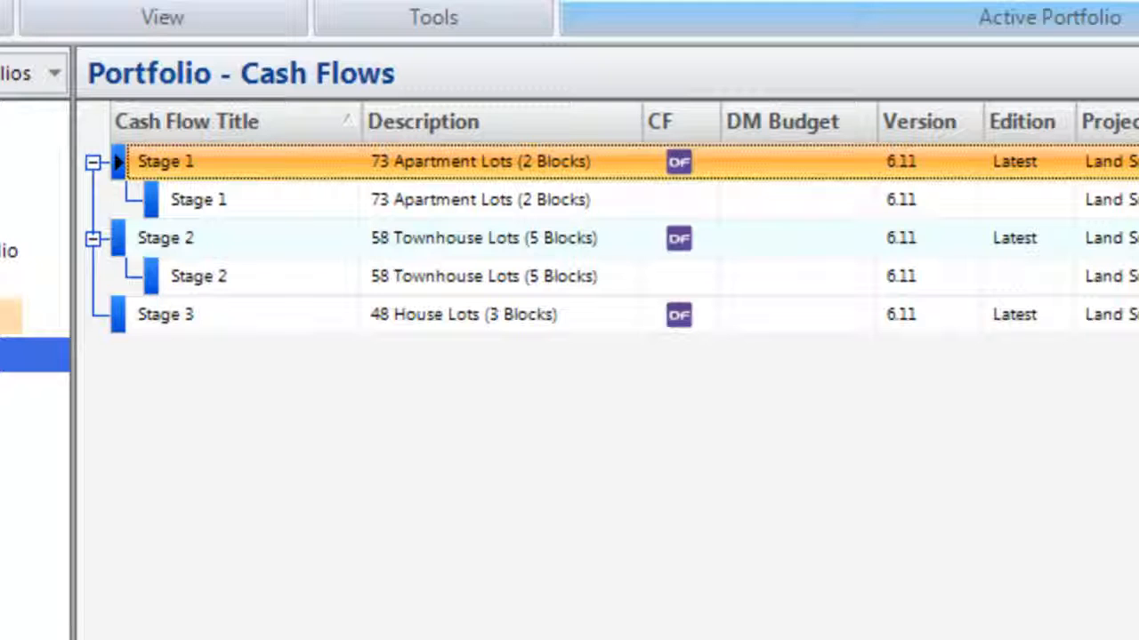
right_click(493, 280)
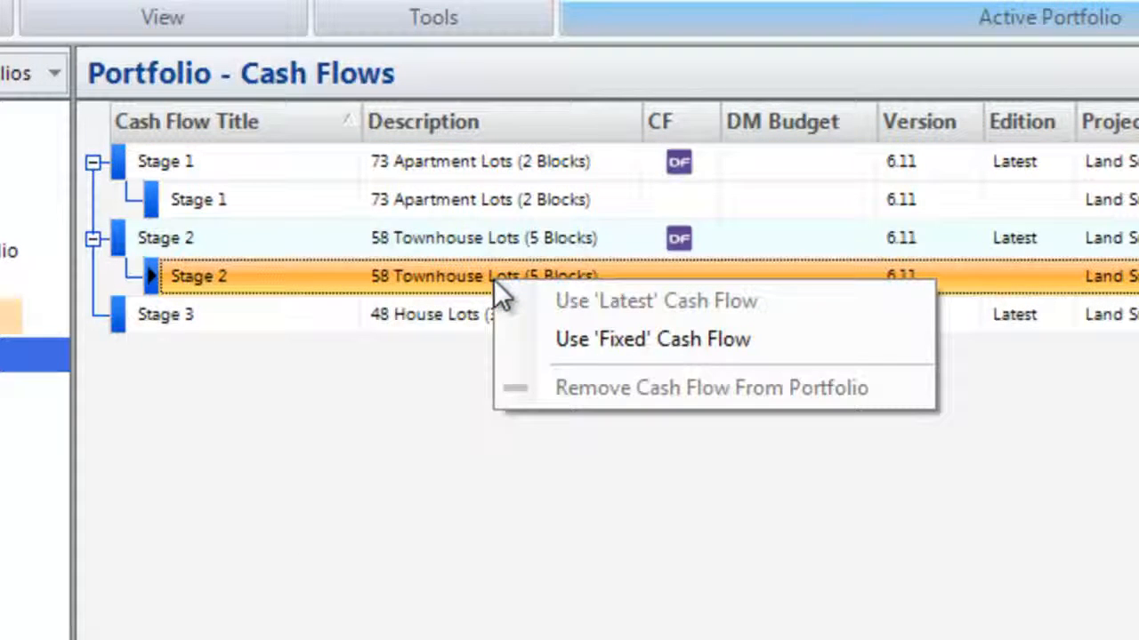
left_click(551, 338)
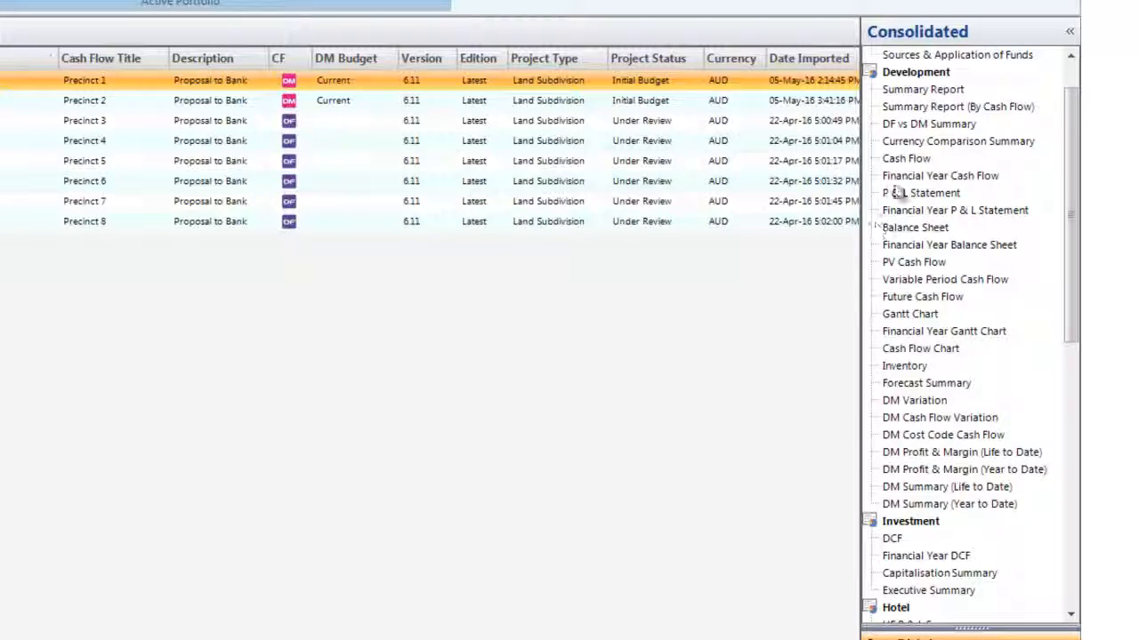
Open the consolidated development Summary Report for Stanwell Gardens and read through its revenues, costs and performance indicators
left_click(907, 160)
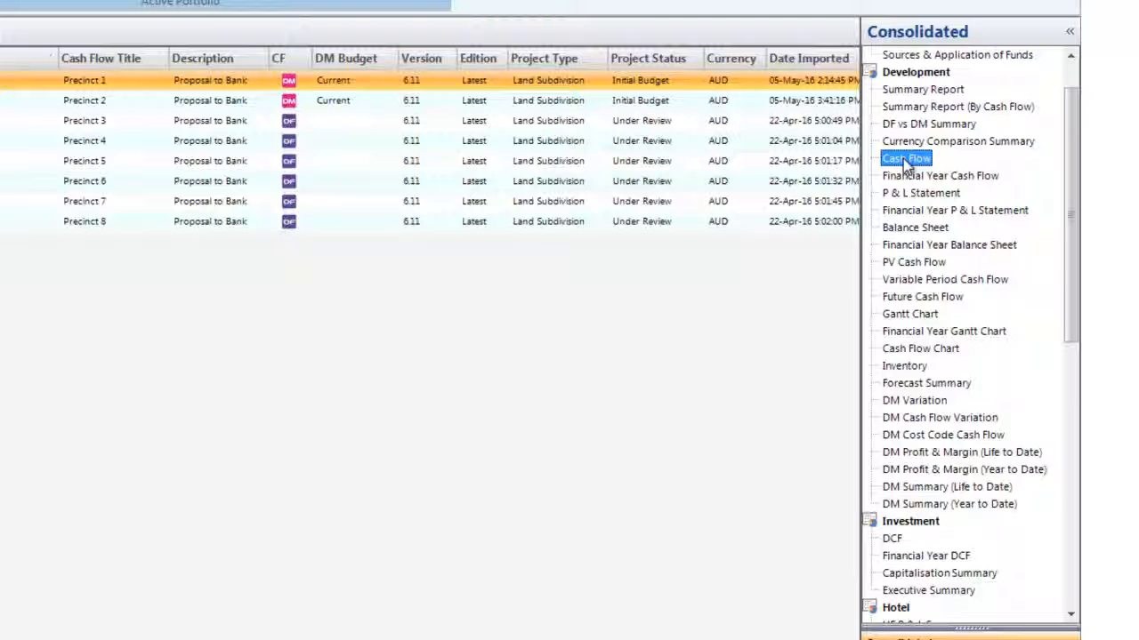
left_click(923, 90)
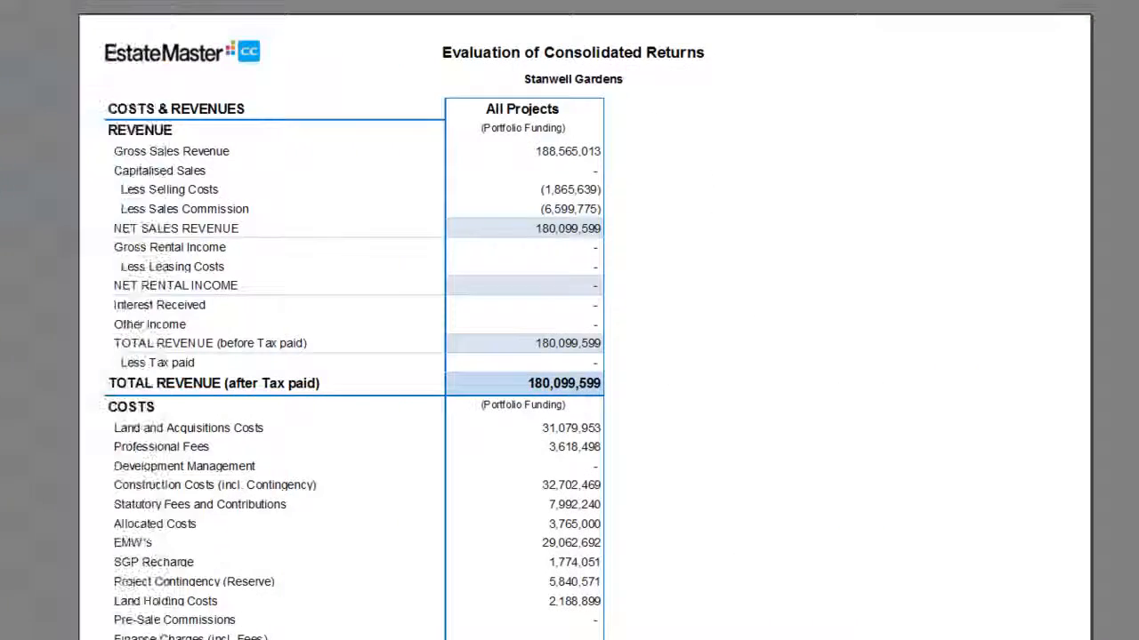
scroll(570, 320, "down", 3)
scroll(569, 320, "down", 9)
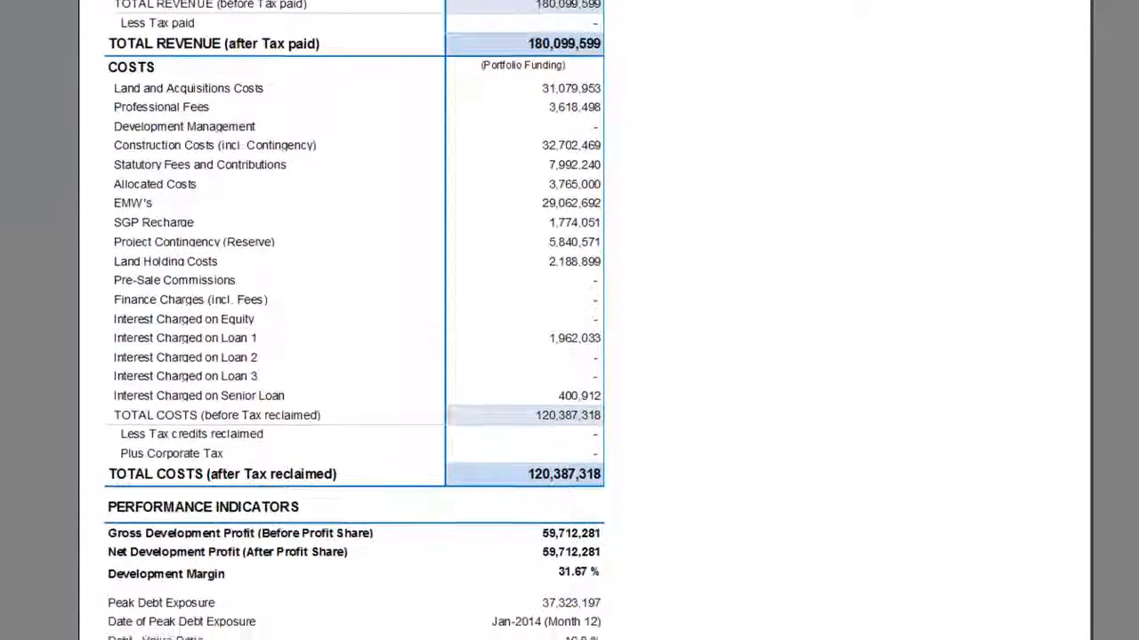
scroll(569, 320, "down", 1)
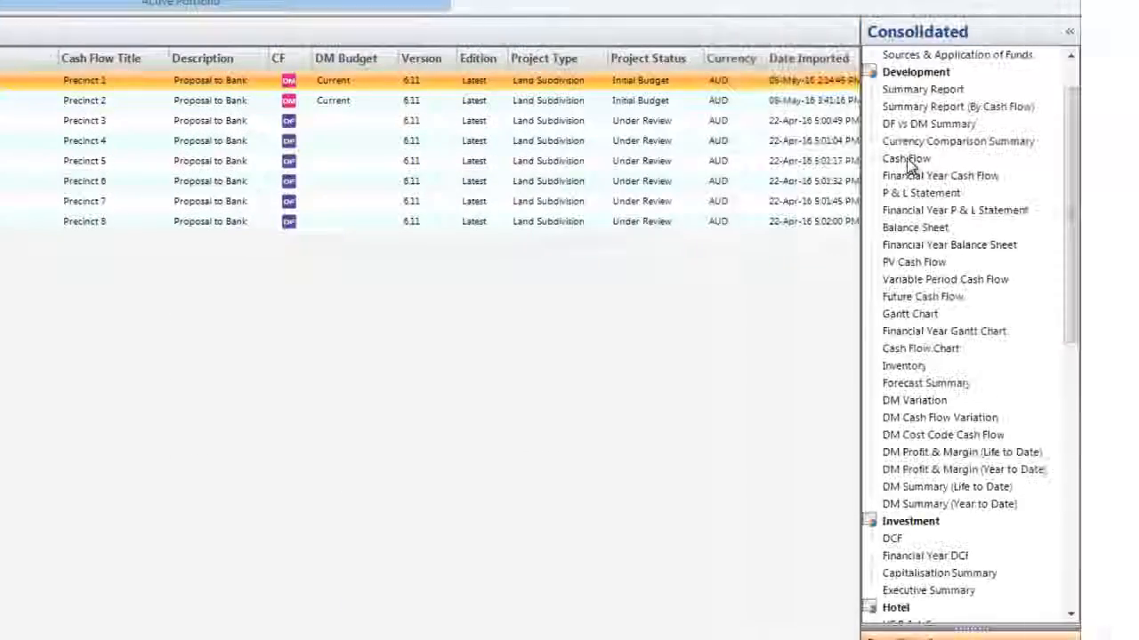
Open the consolidated Cash Flow report for Stanwell Gardens and page through its monthly periods
left_click(906, 158)
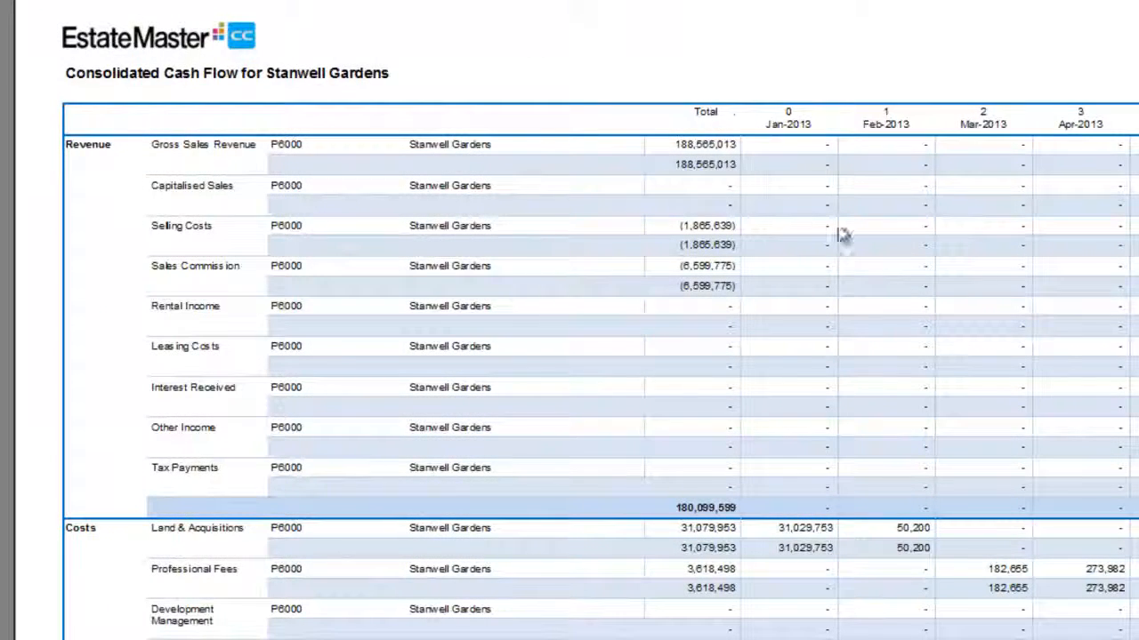
key("Page_Down")
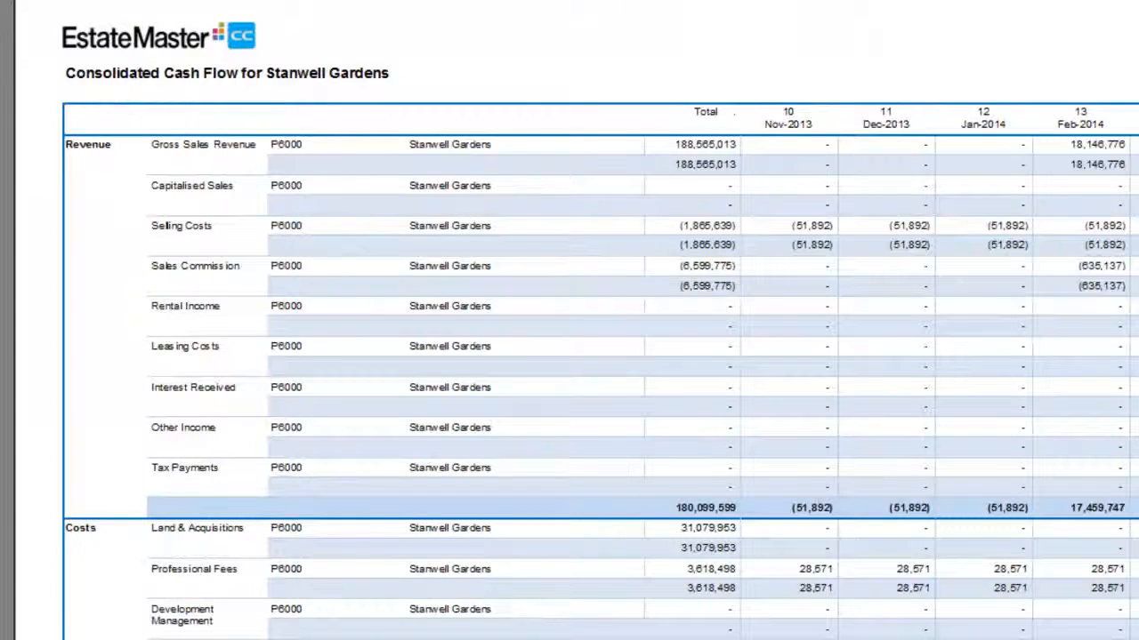
key("Page_Down")
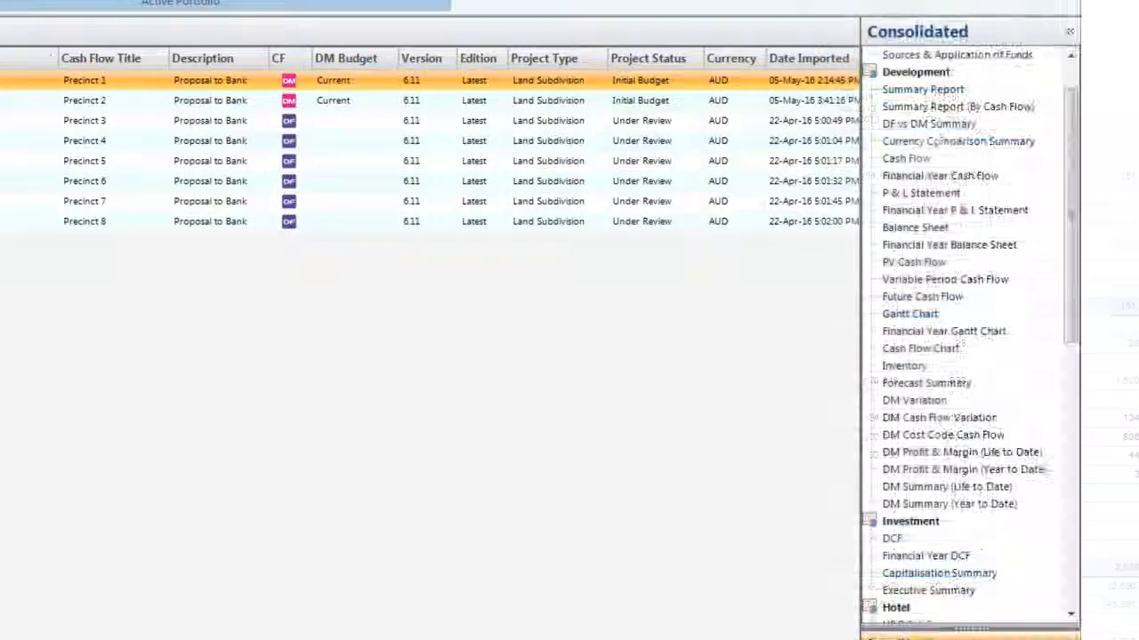
View the consolidated DF vs DM Summary, Gantt Chart and Forecast Summary reports for Stanwell Gardens
left_click(936, 125)
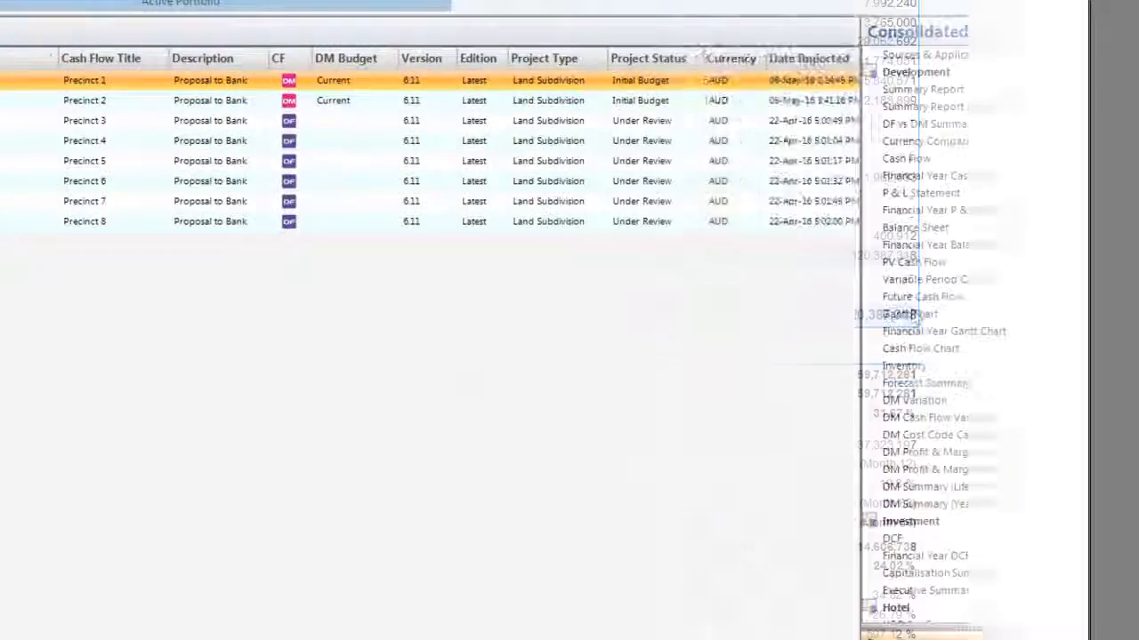
left_click(909, 312)
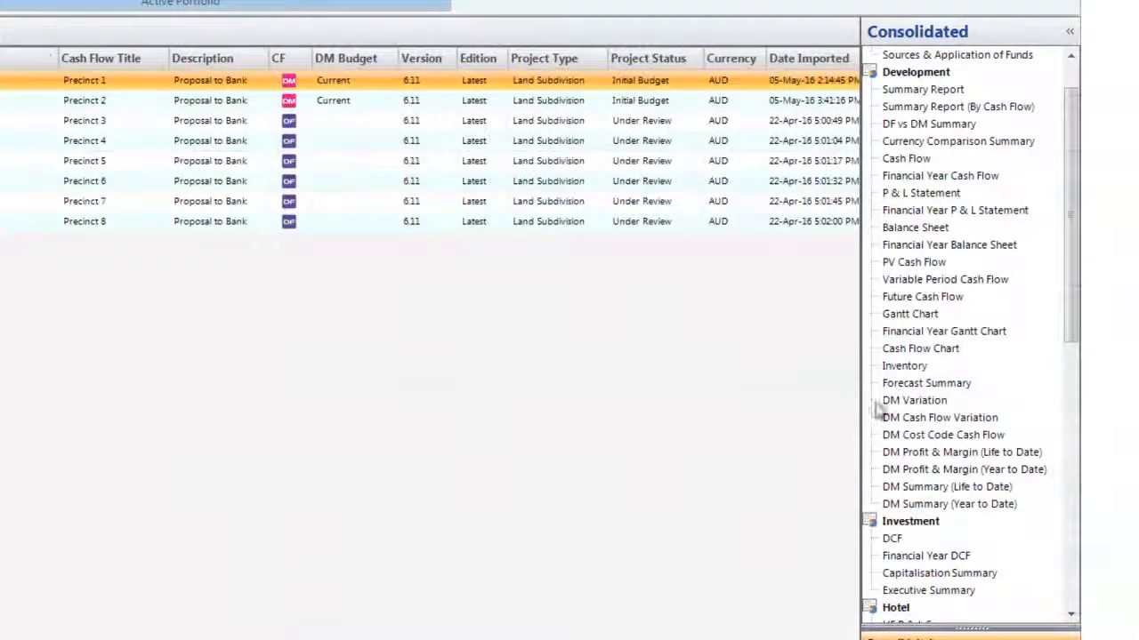
left_click(904, 385)
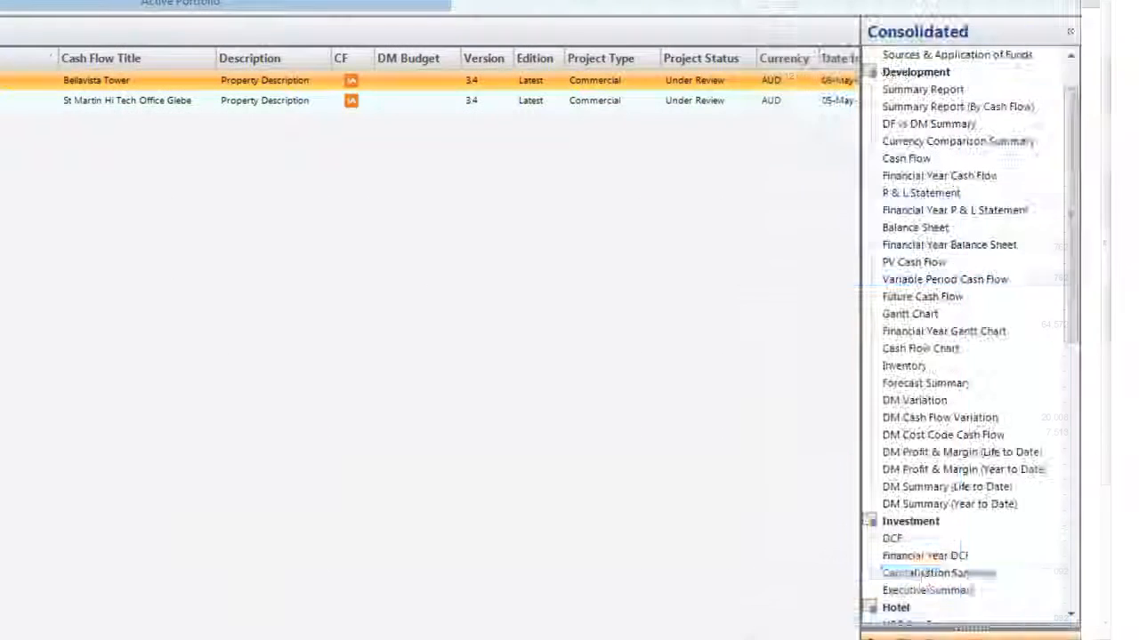
Open the consolidated investment Capitalisation Summary for the portfolio holding Bellavista Tower and St Martin Hi Tech Office Glebe
left_click(919, 574)
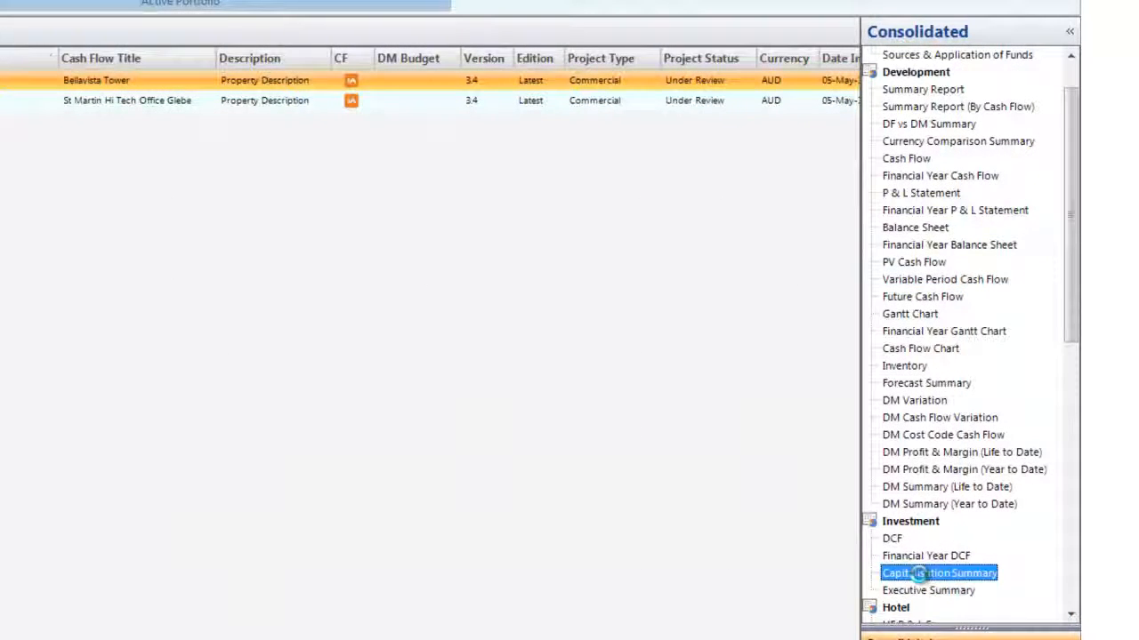
key("Return")
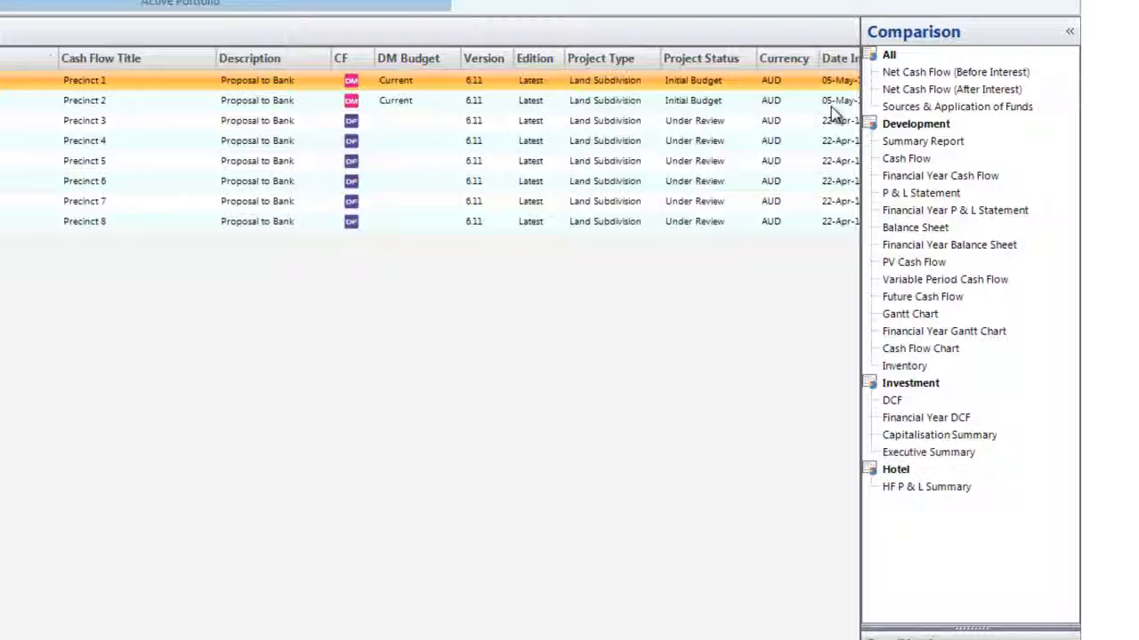
View the comparison Net Cash Flow (After Interest) report for Stanwell Gardens and the comparison Summary Report for Sunlovers
left_click(956, 89)
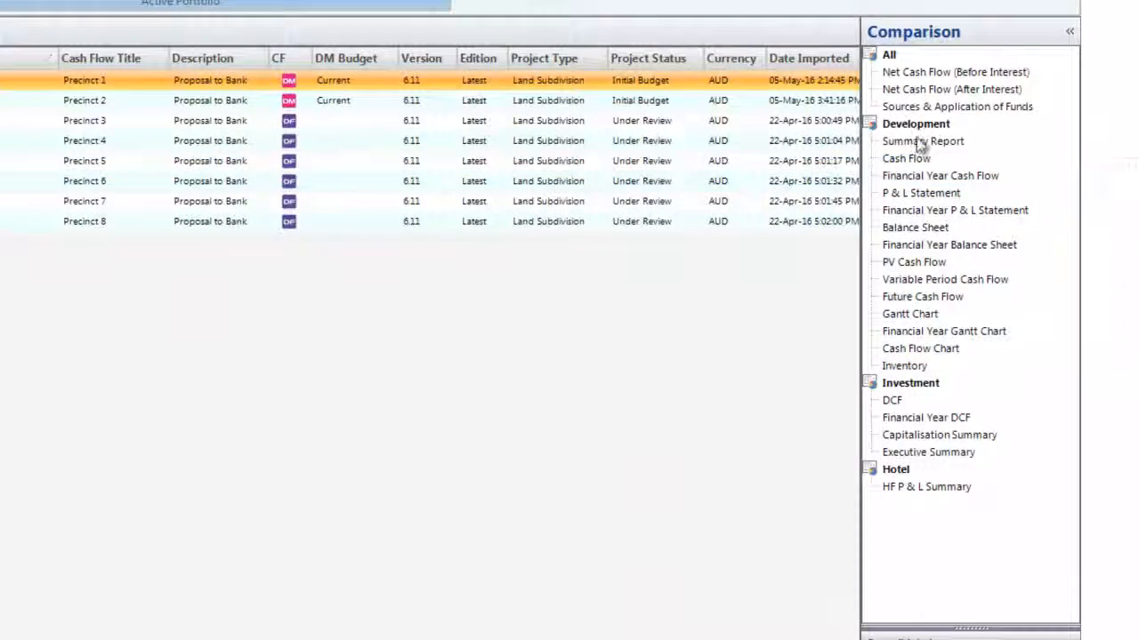
left_click(920, 143)
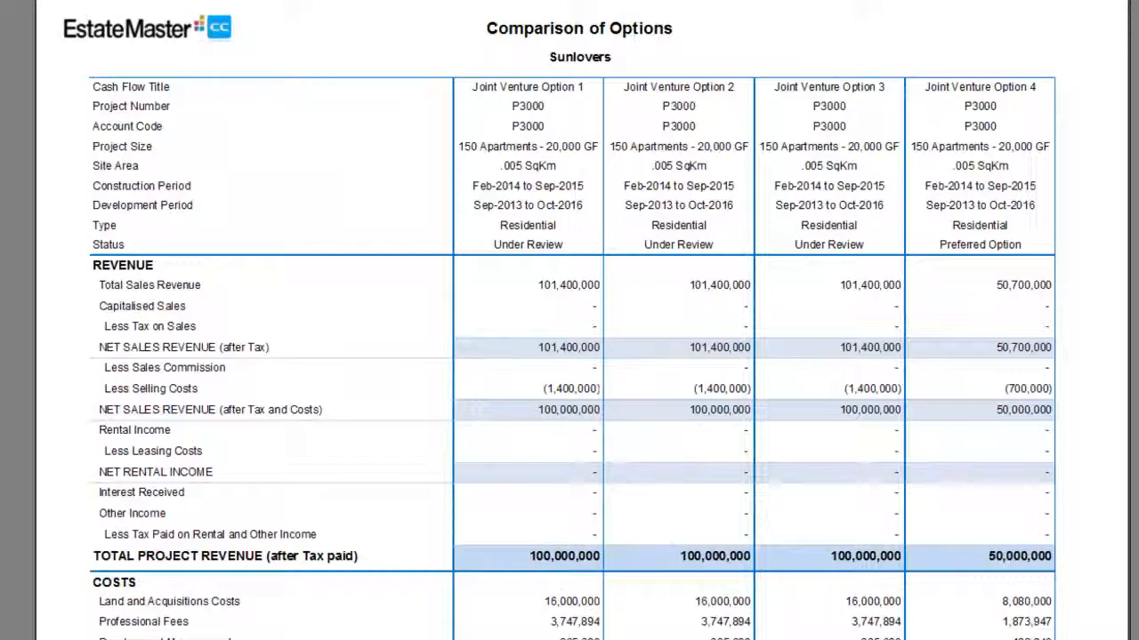
scroll(569, 356, "down", 5)
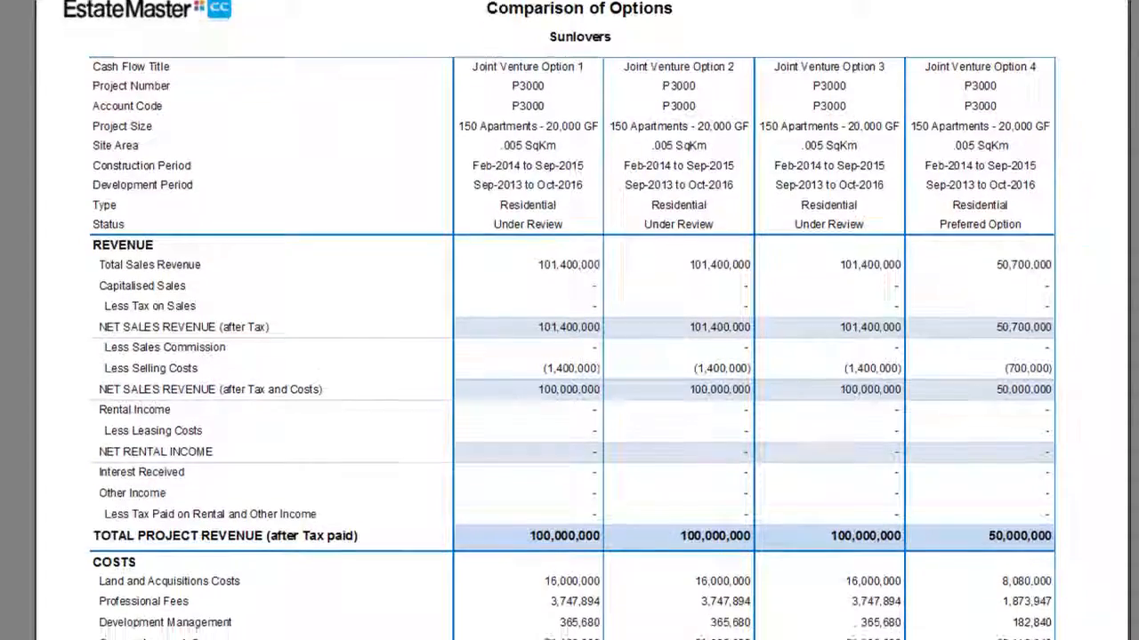
scroll(569, 355, "down", 3)
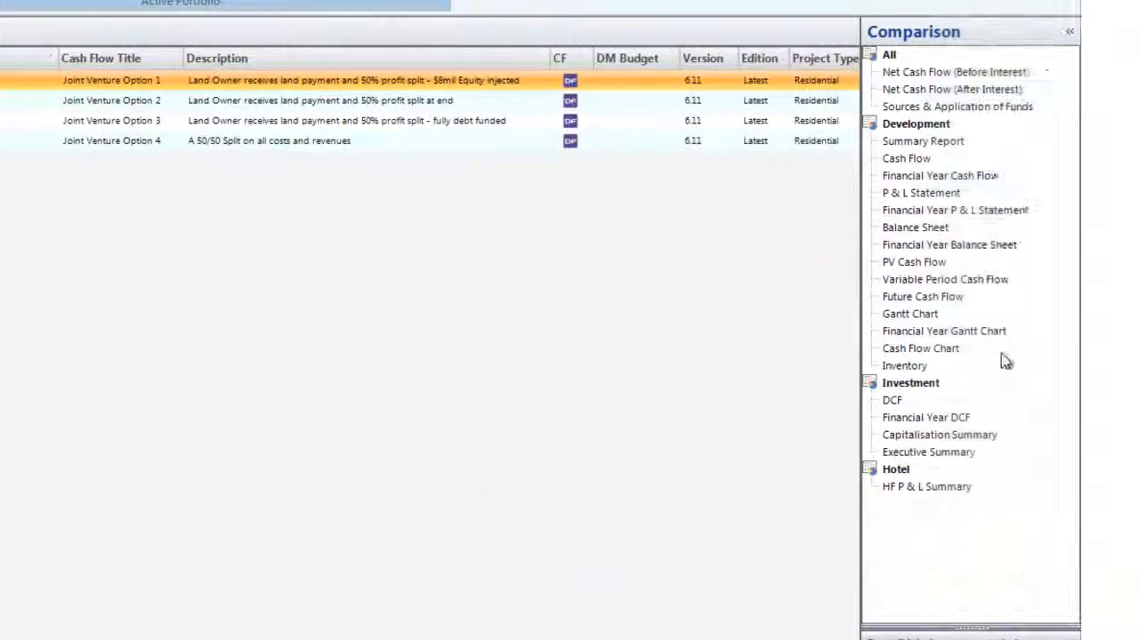
View the comparison Cash Flow Chart and Inventory reports for Sunlovers, paging through the inventory months
left_click(935, 352)
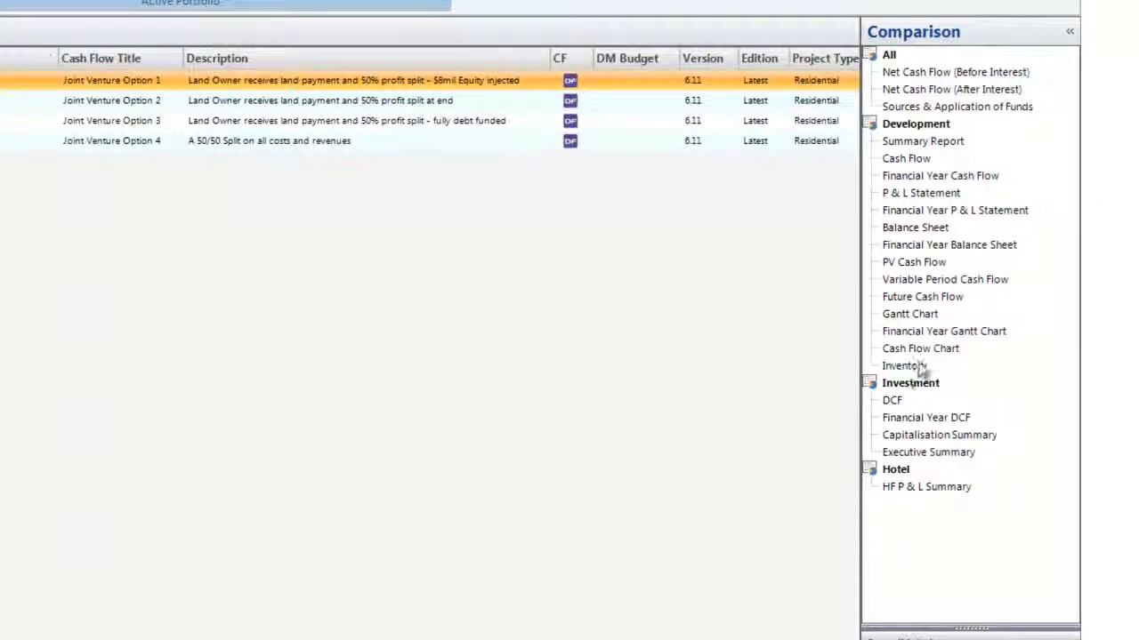
left_click(906, 367)
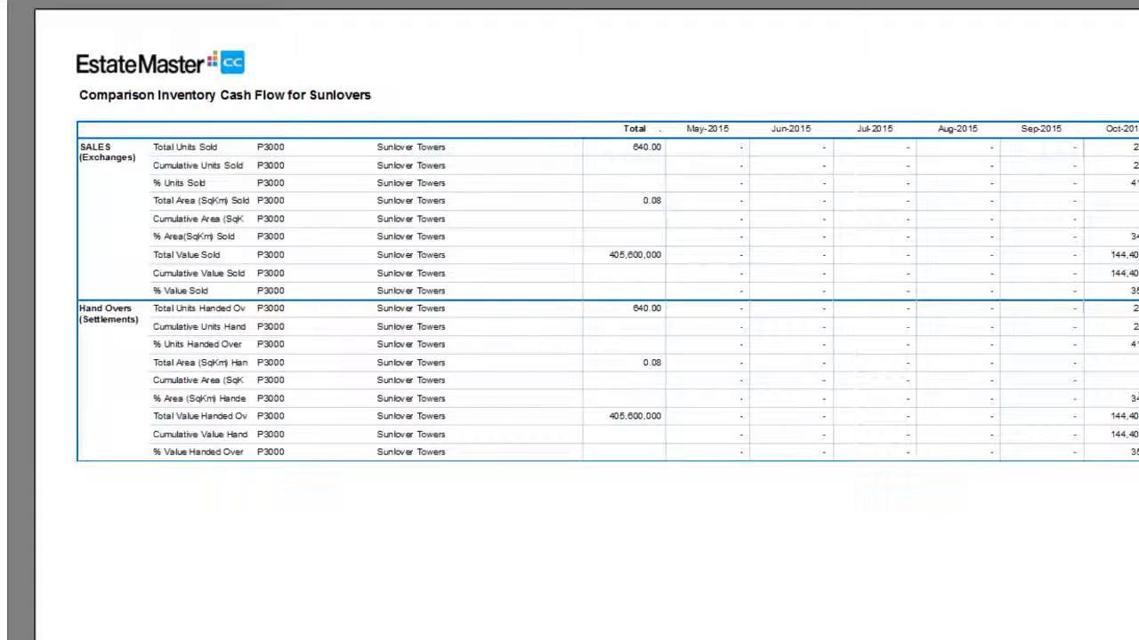
left_click(135, 3)
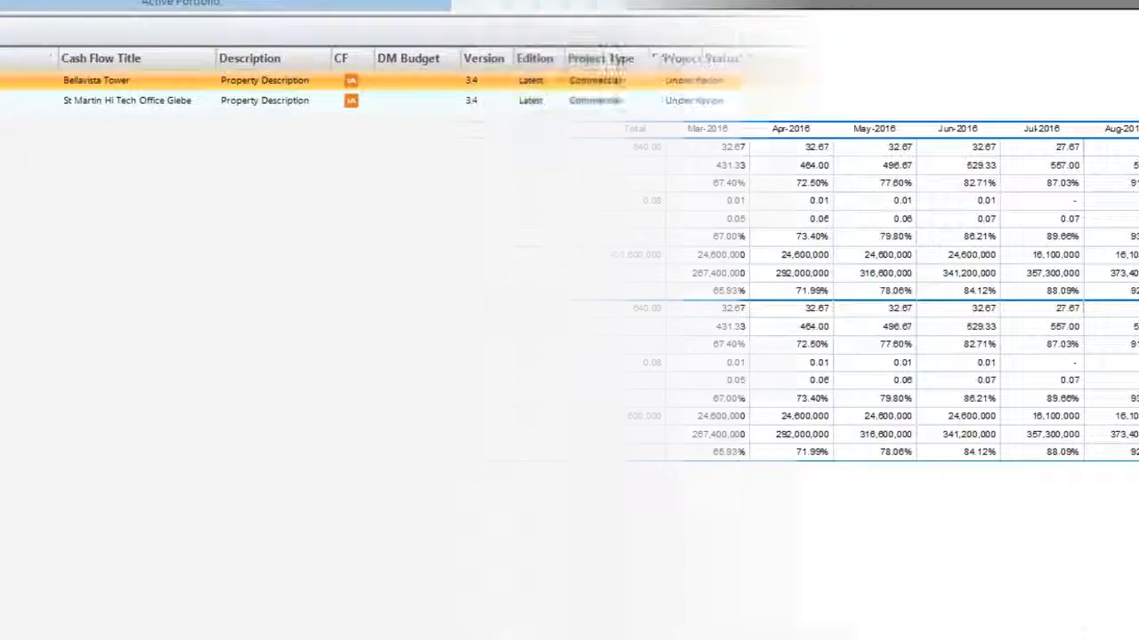
Examine the comparison Executive Summary for the Bella Vista cash flows and bring up the report's export options
left_click(918, 451)
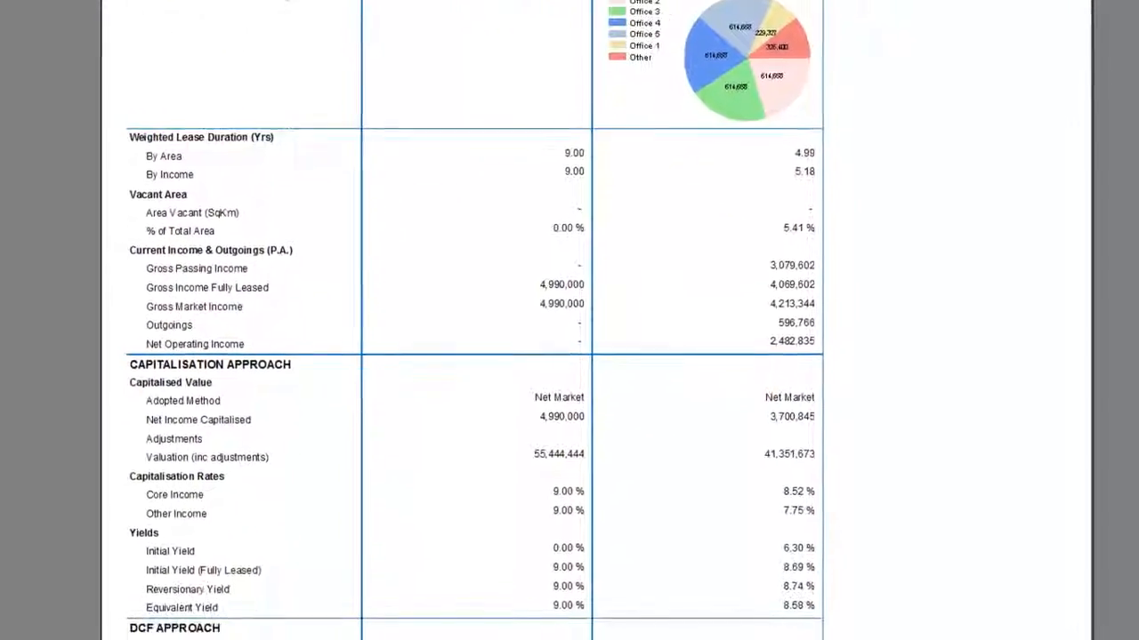
scroll(569, 323, "down", 1)
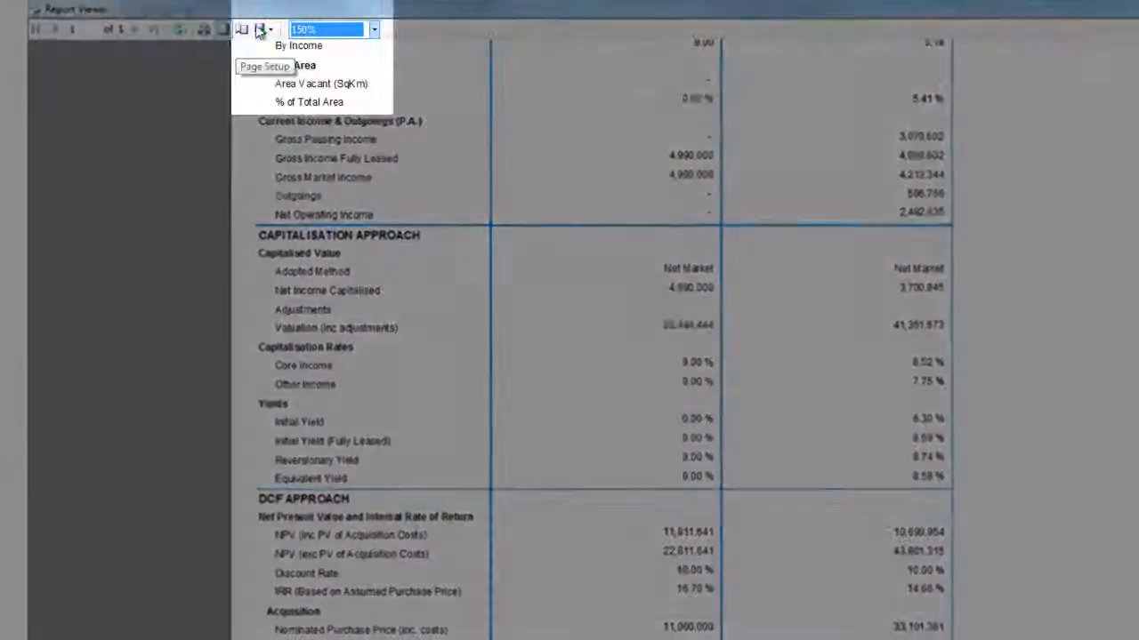
left_click(270, 30)
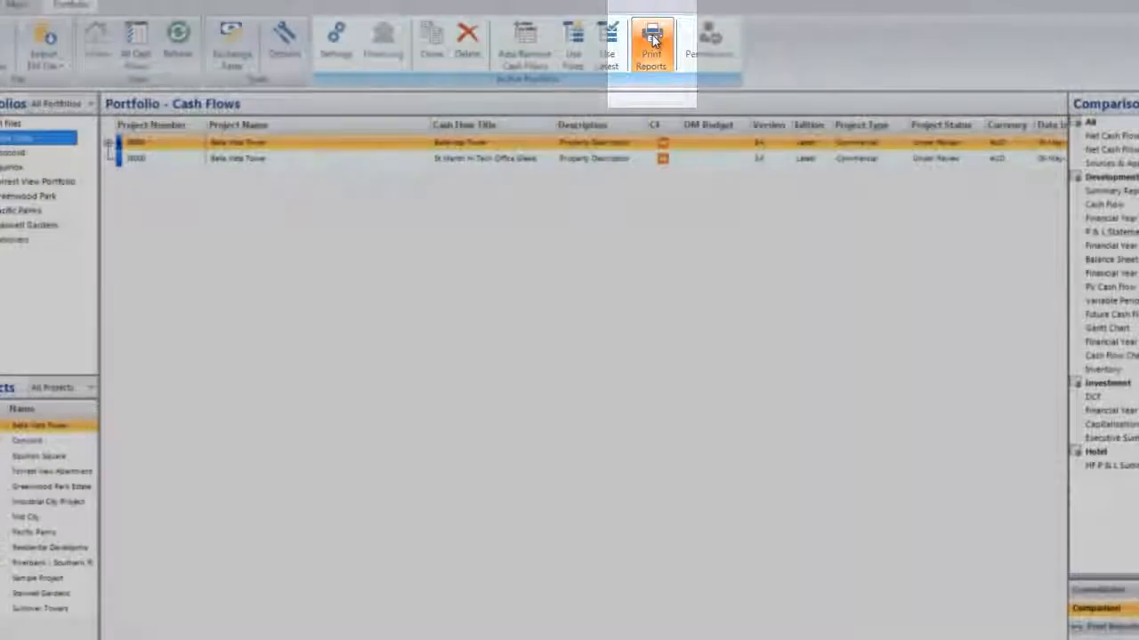
Select the consolidated Cash Flow, Balance Sheet and Variable Period Cash Flow reports for printing Bella Vista, and close the print selection
left_click(652, 37)
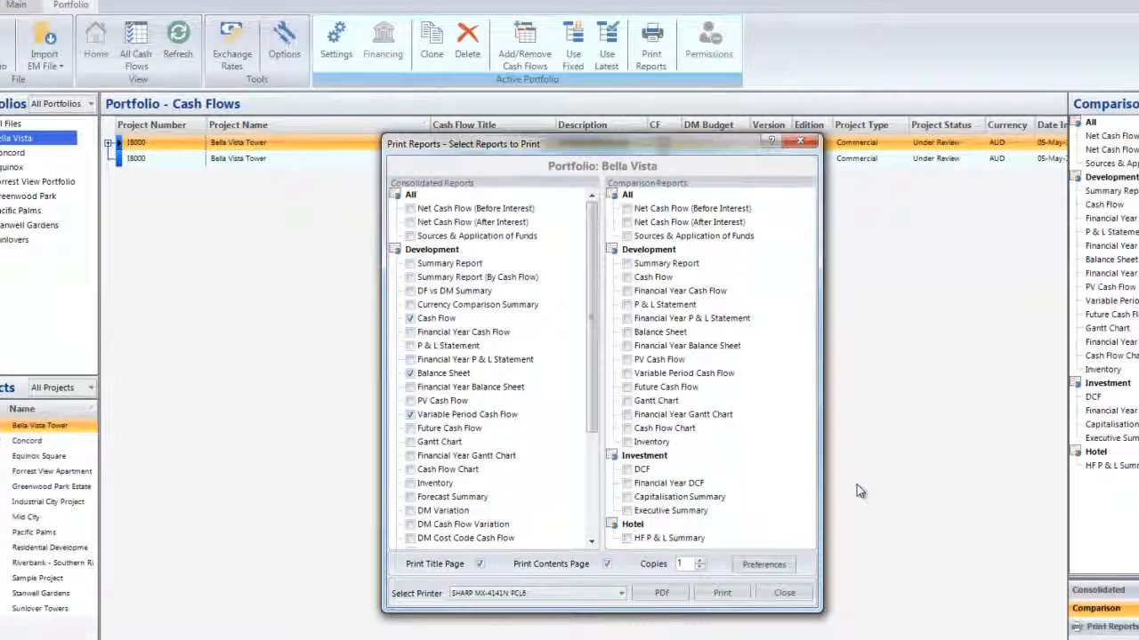
left_click(770, 594)
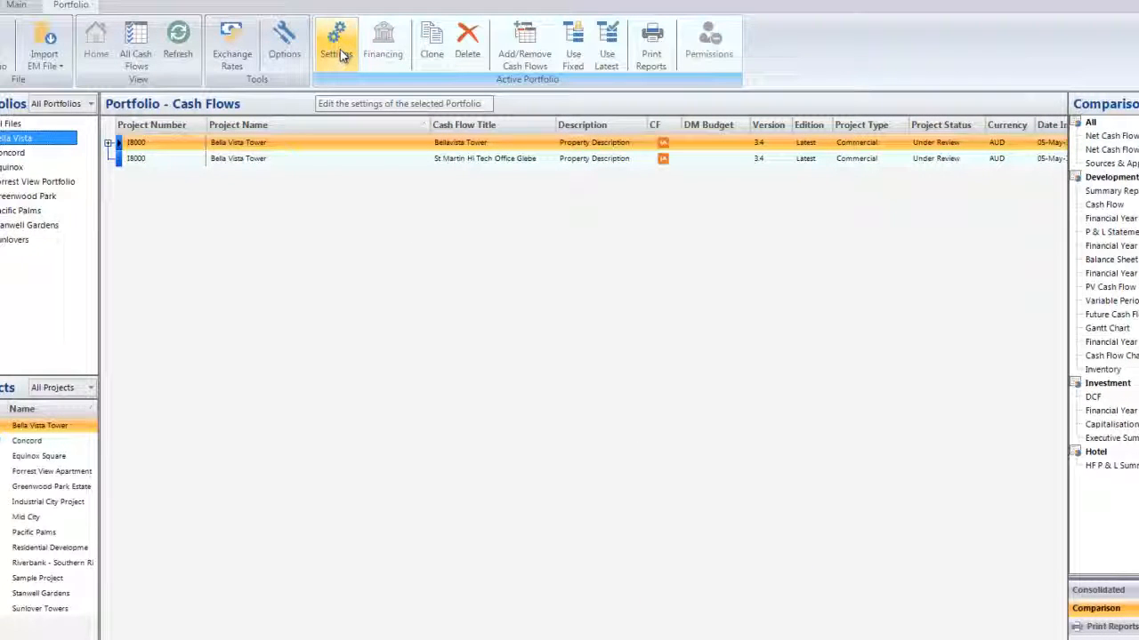
Review the Report Detail preferences and the detail levels offered for the Net Cash Flow (Before Interest) report
left_click(288, 47)
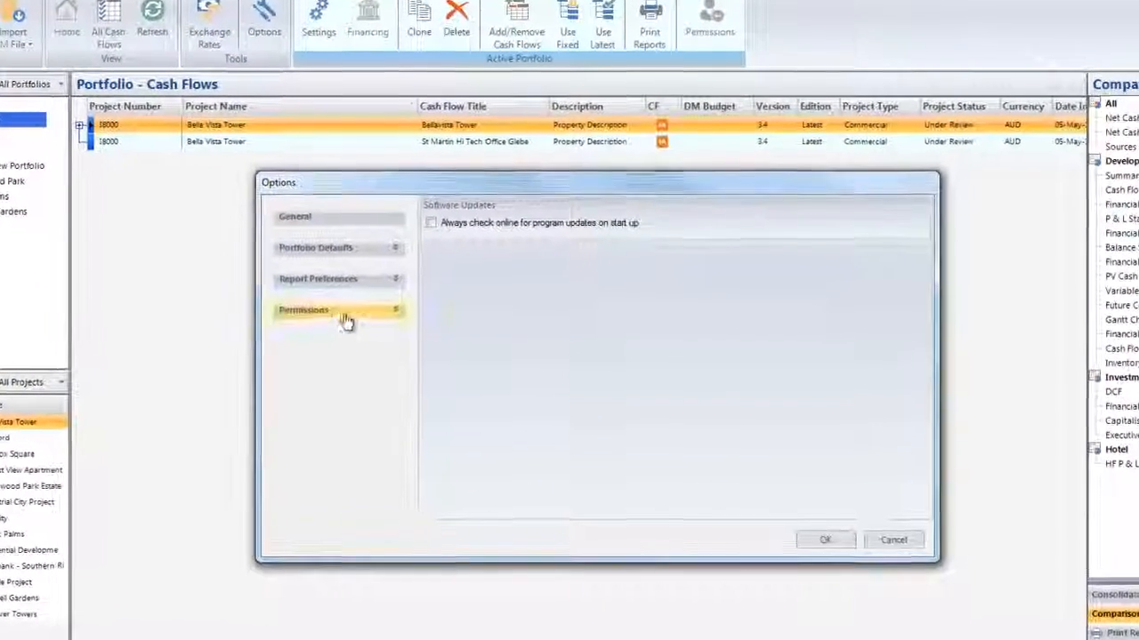
left_click(373, 286)
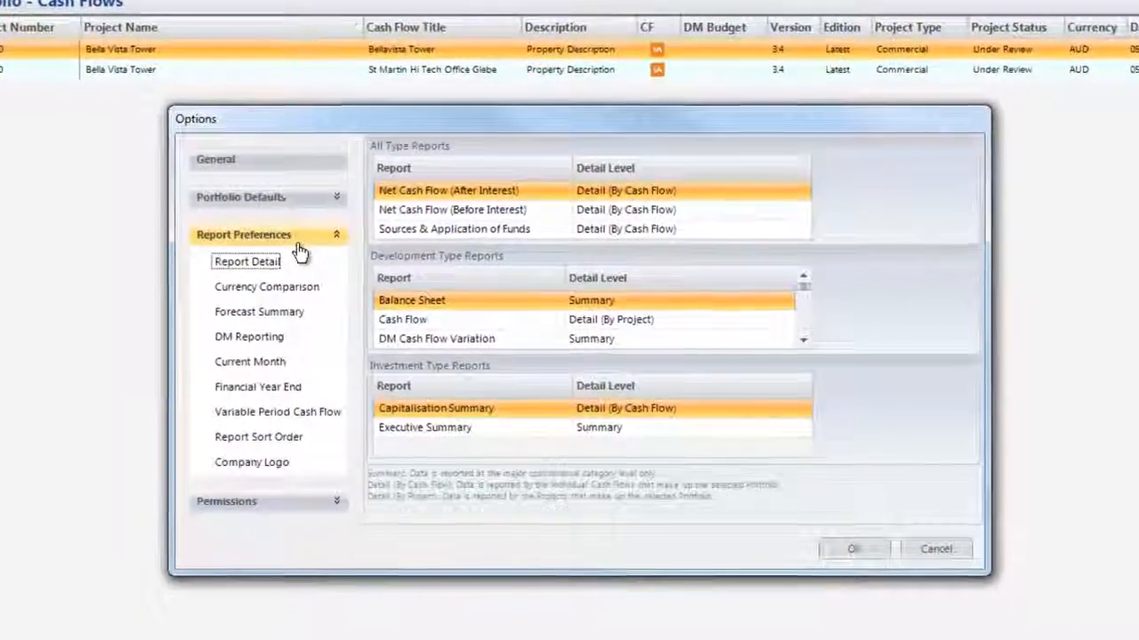
left_click(798, 210)
left_click(809, 181)
left_click(809, 176)
left_click(809, 196)
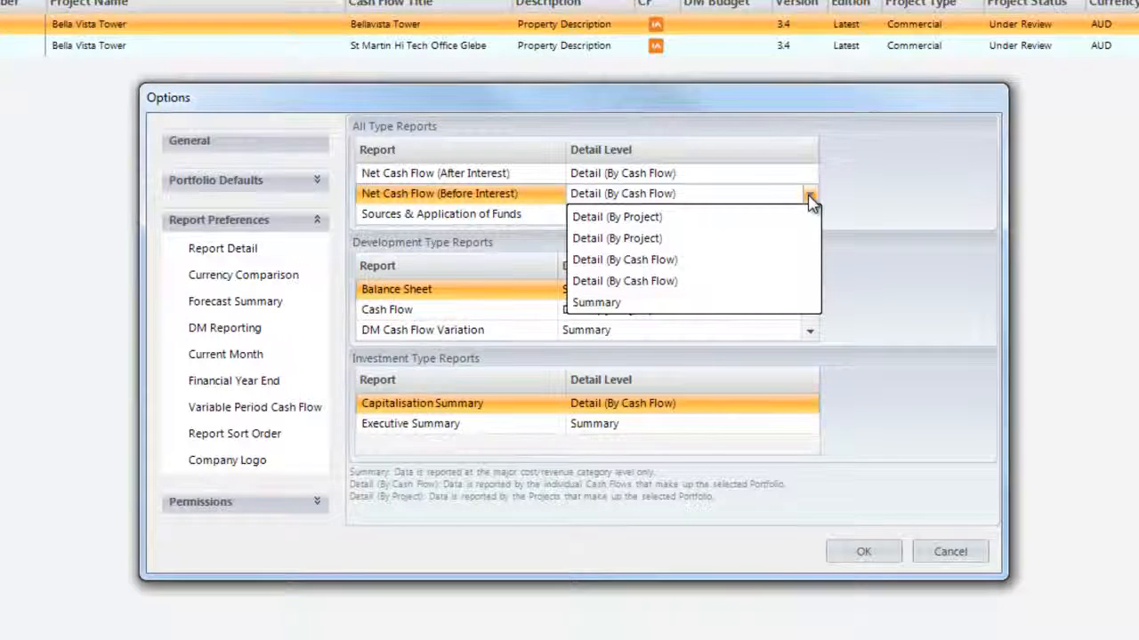
left_click(879, 286)
Review the report preferences for Current Month, Financial Year End and Report Sort Order along with their available choices
left_click(248, 357)
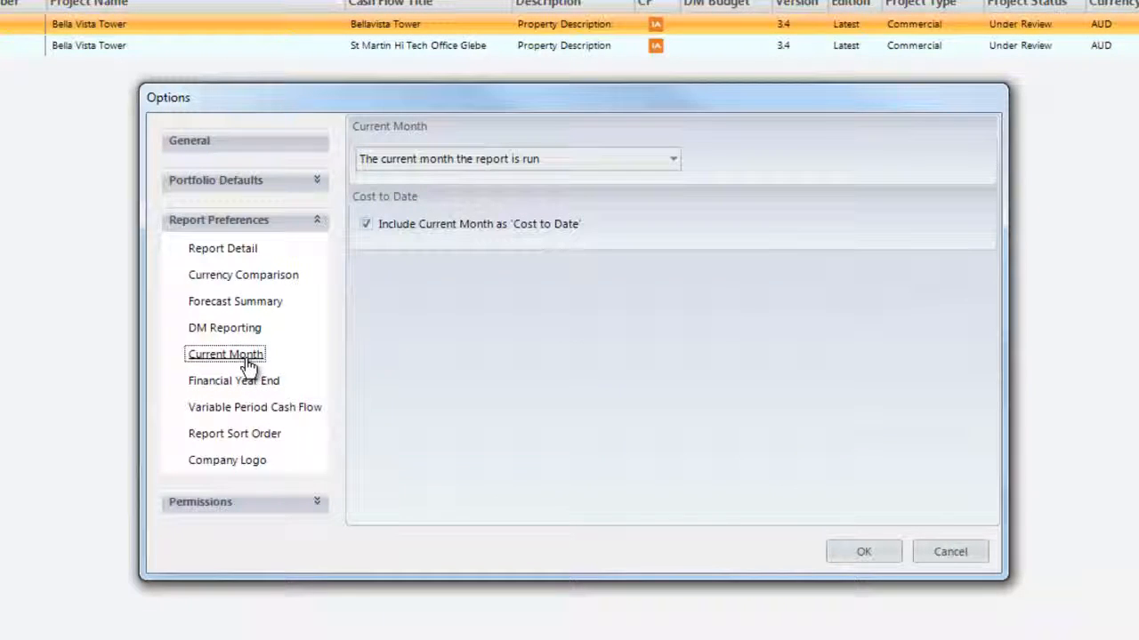
left_click(674, 158)
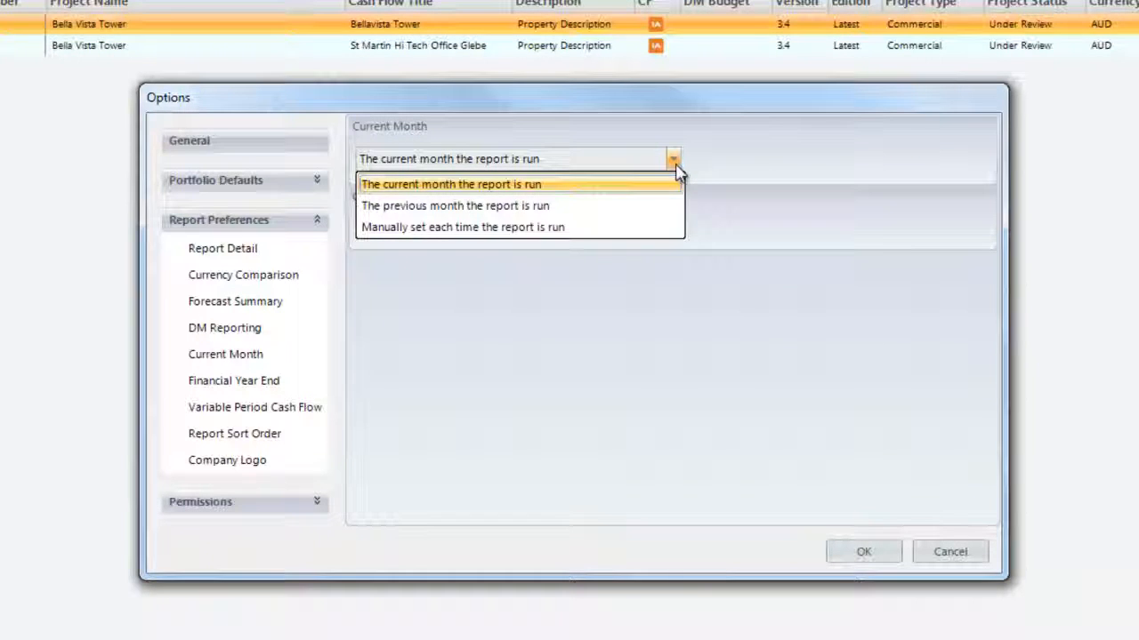
left_click(676, 168)
left_click(241, 390)
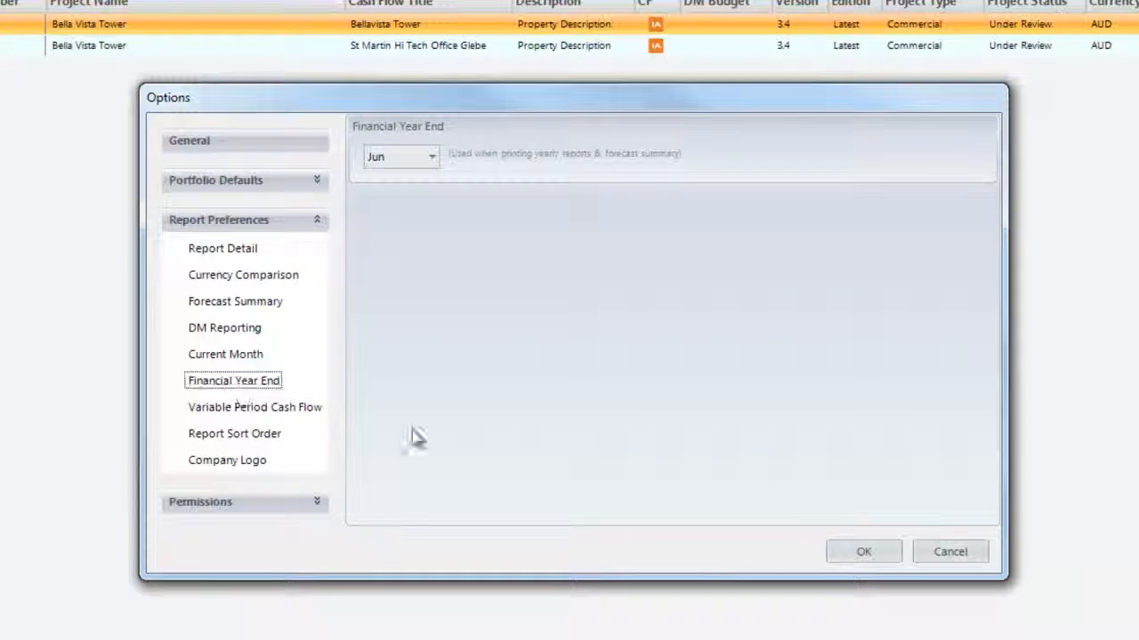
left_click(431, 159)
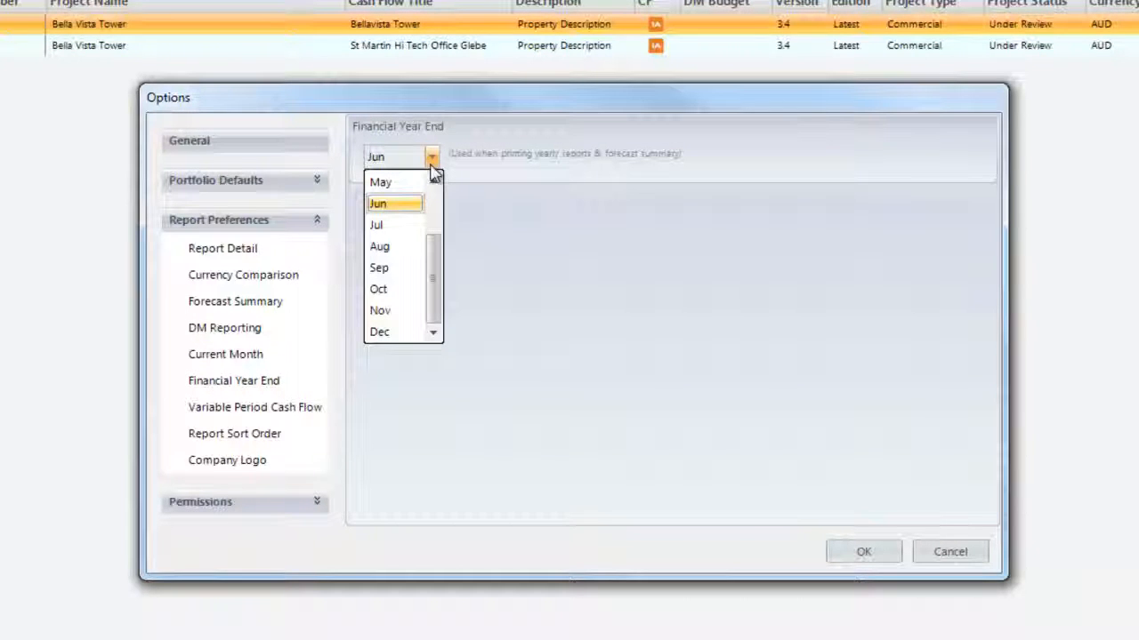
left_click(433, 169)
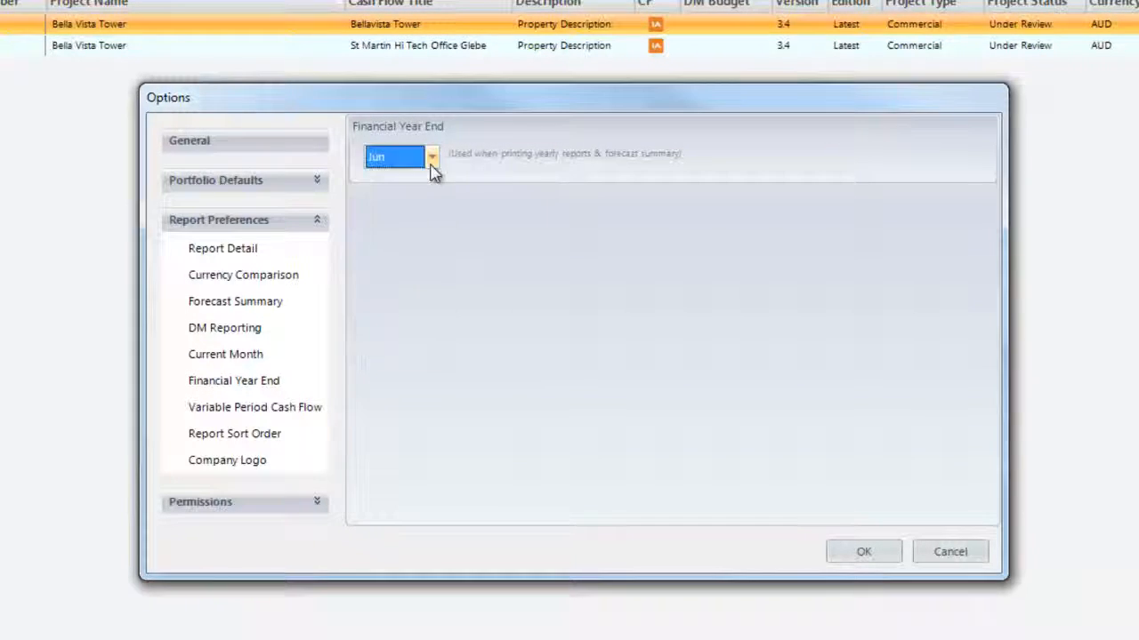
left_click(270, 442)
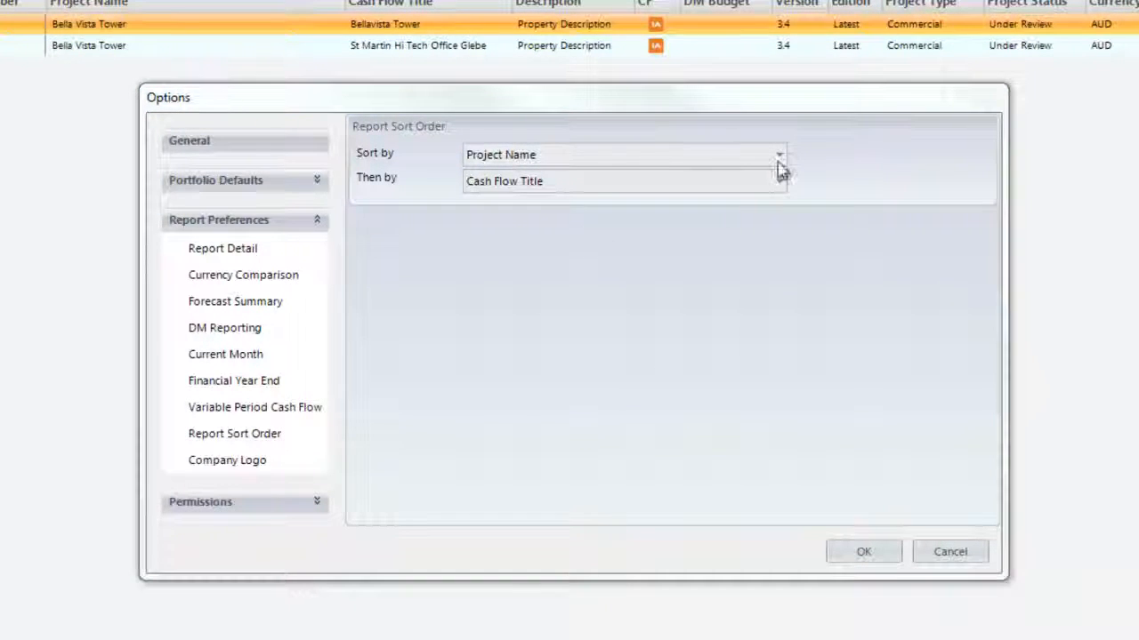
left_click(779, 156)
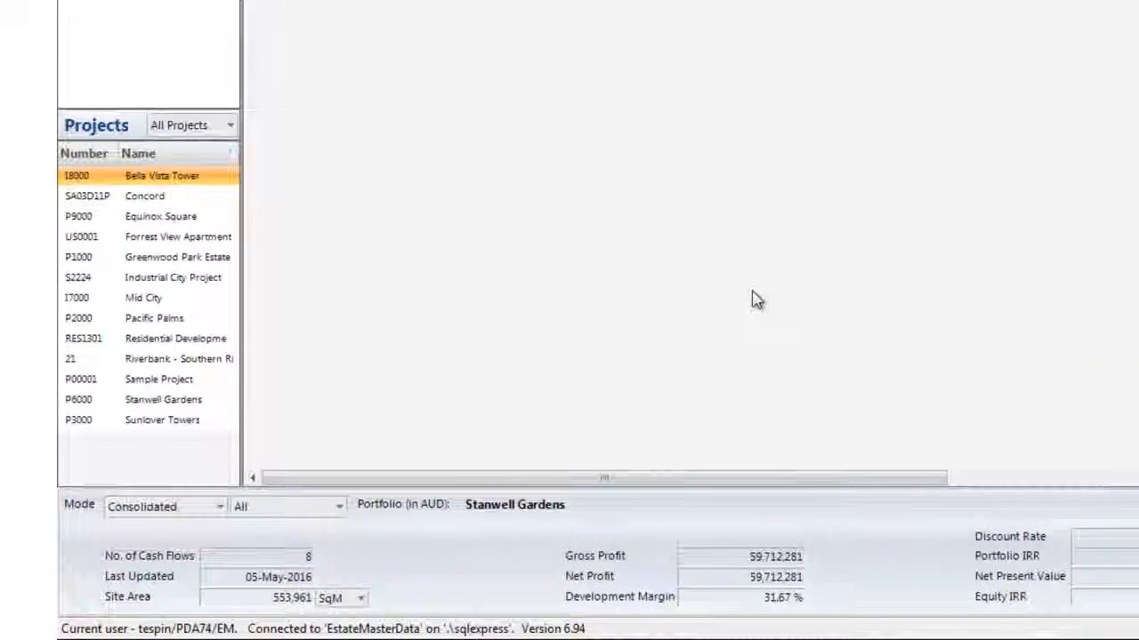
Check the summary modes for Stanwell Gardens, and view the Sunlovers summary in Comparison and Individual mode
left_click(220, 508)
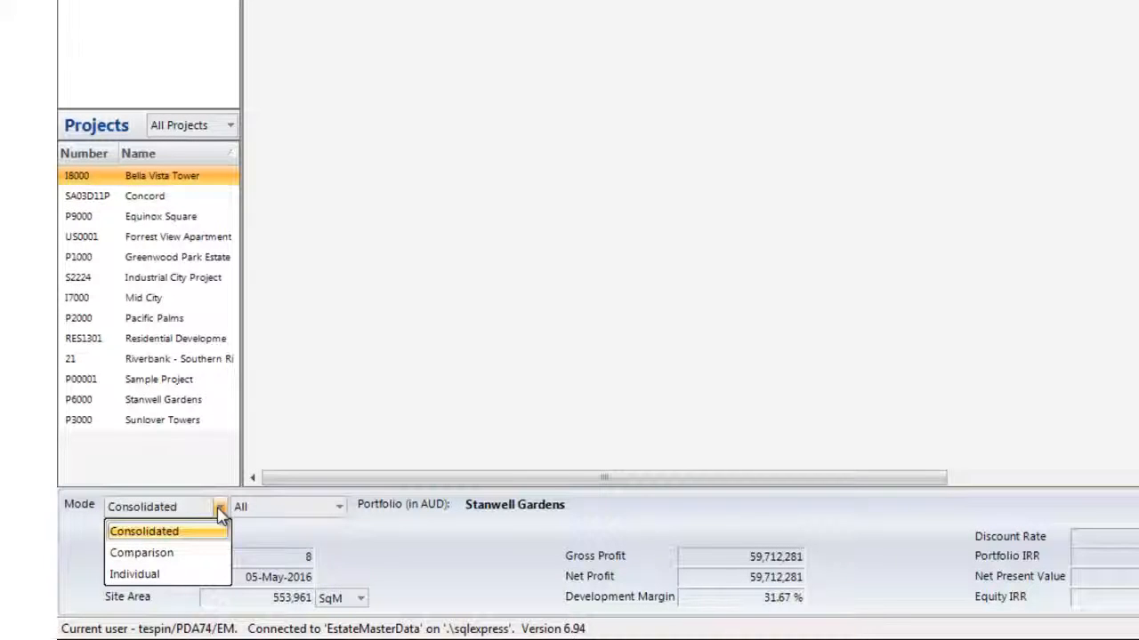
left_click(220, 507)
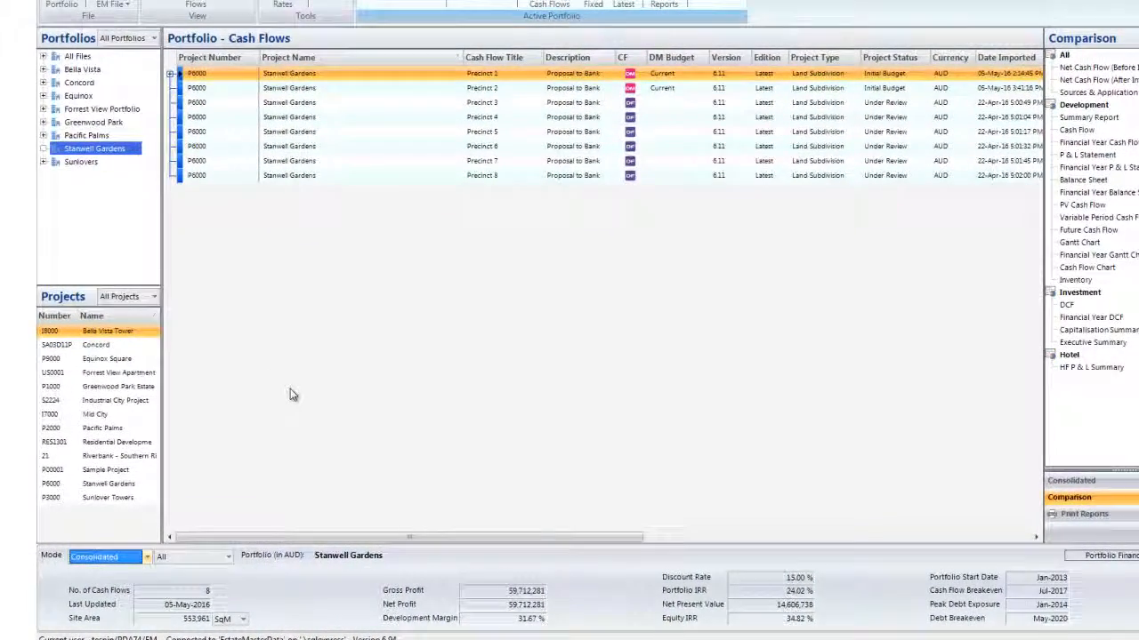
left_click(148, 559)
key("Return")
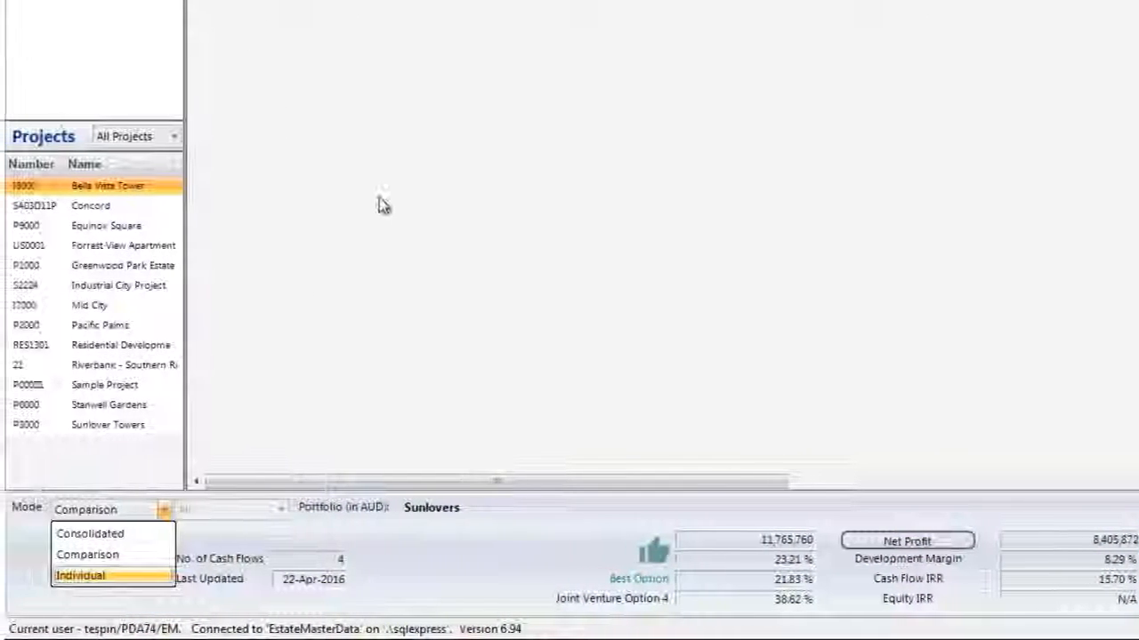
key("Return")
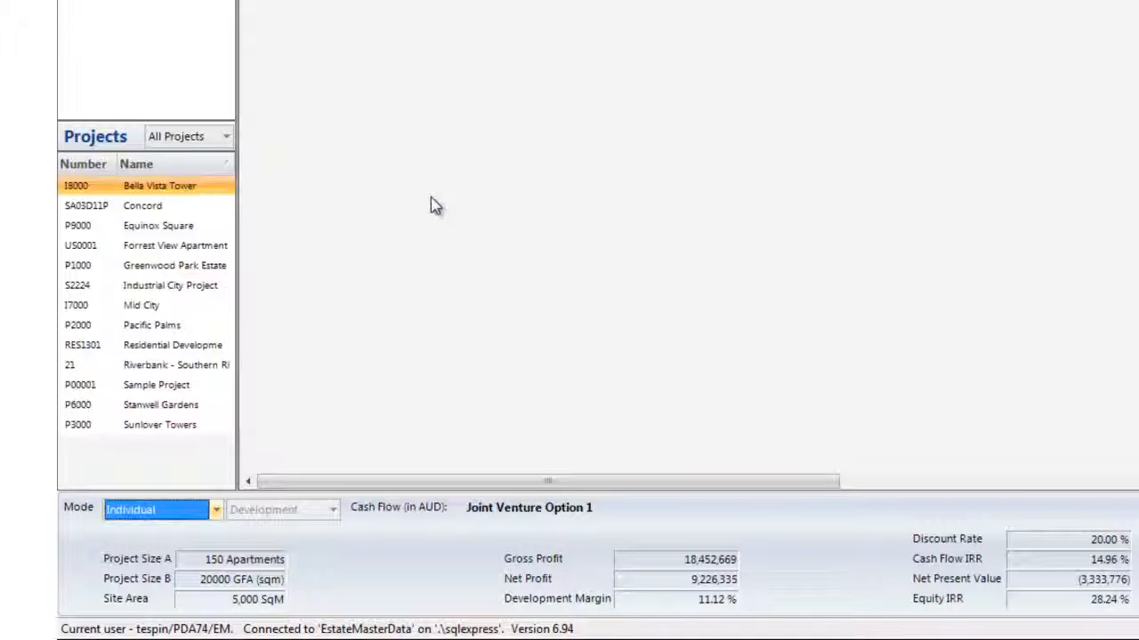
Switch the Sunlovers summary to Consolidated mode and open its cash flow type choices
left_click(216, 511)
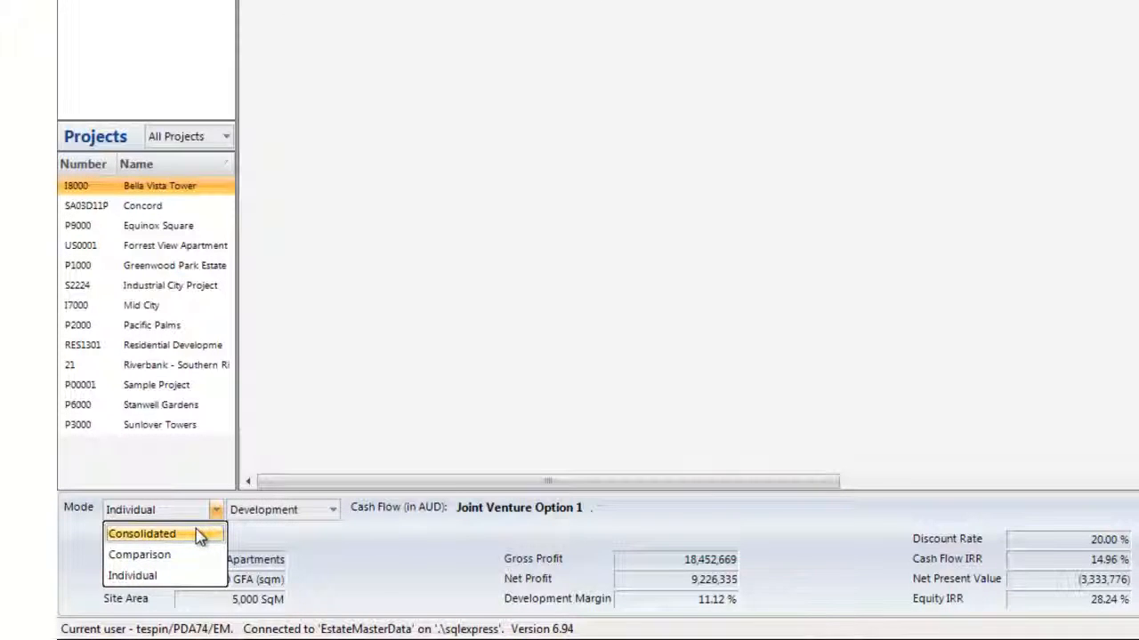
left_click(199, 534)
left_click(333, 511)
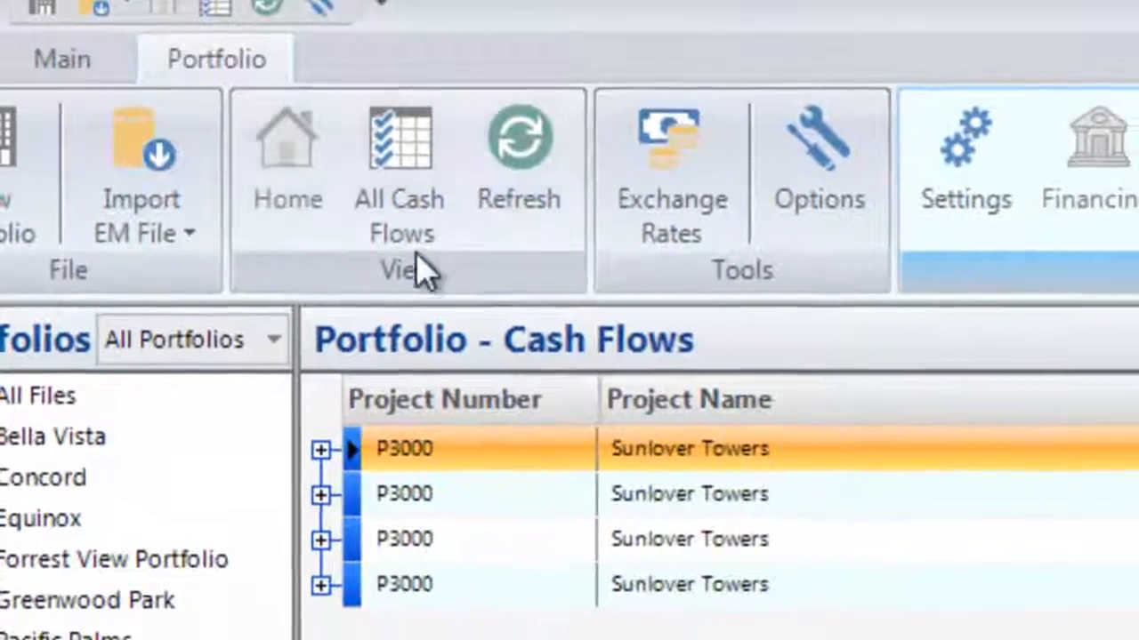
From all cash flows, select Forrest View Apartments Detailed DM, Pacific Palms Stage 1, and Sample Project's Built Form - Sold in 6 and Land Servicing Only
left_click(411, 213)
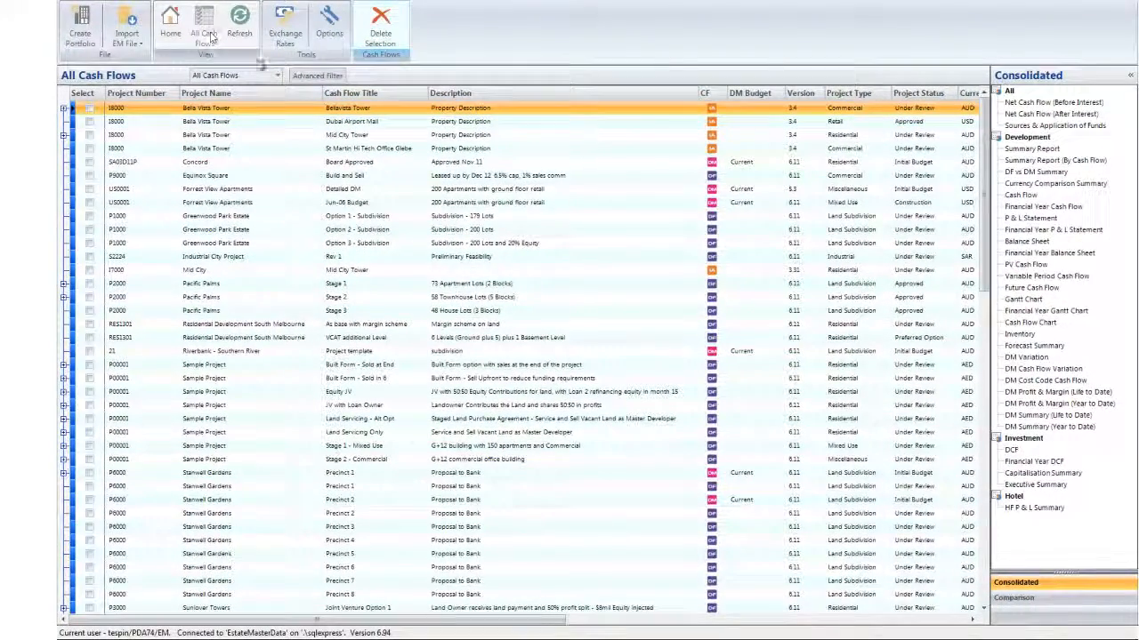
left_click(92, 190)
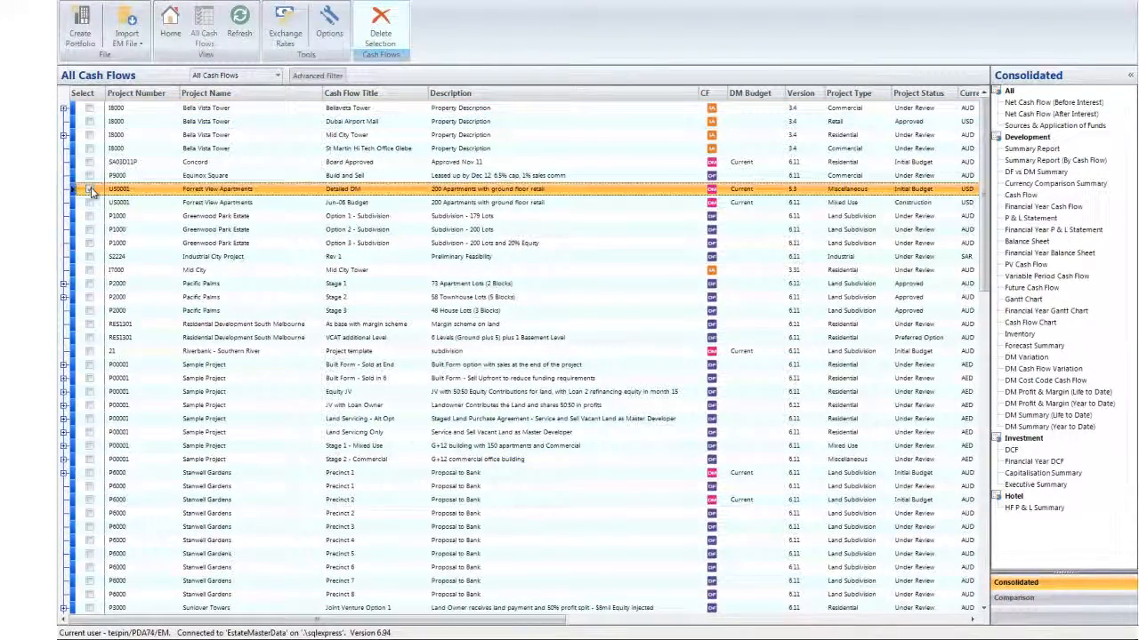
left_click(90, 284)
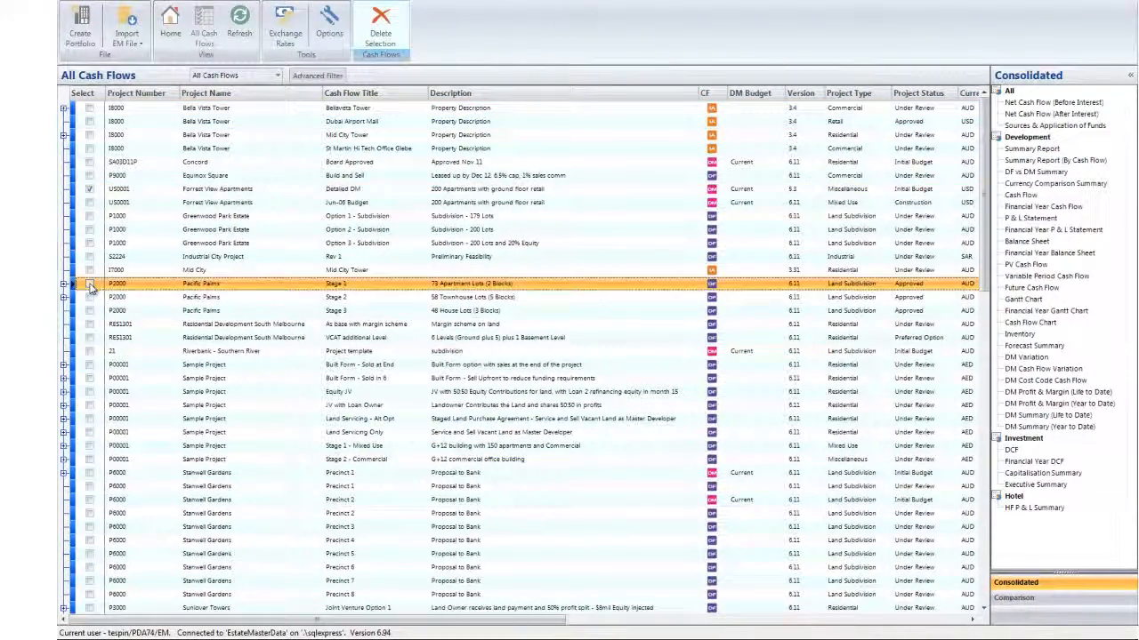
left_click(88, 379)
left_click(89, 433)
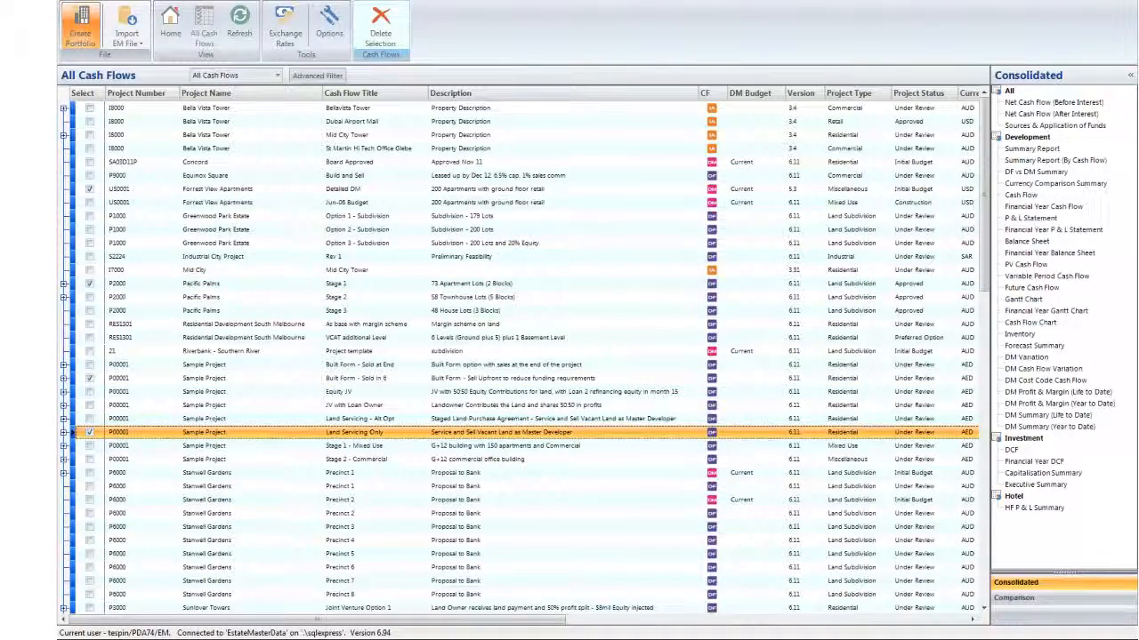
left_click(84, 34)
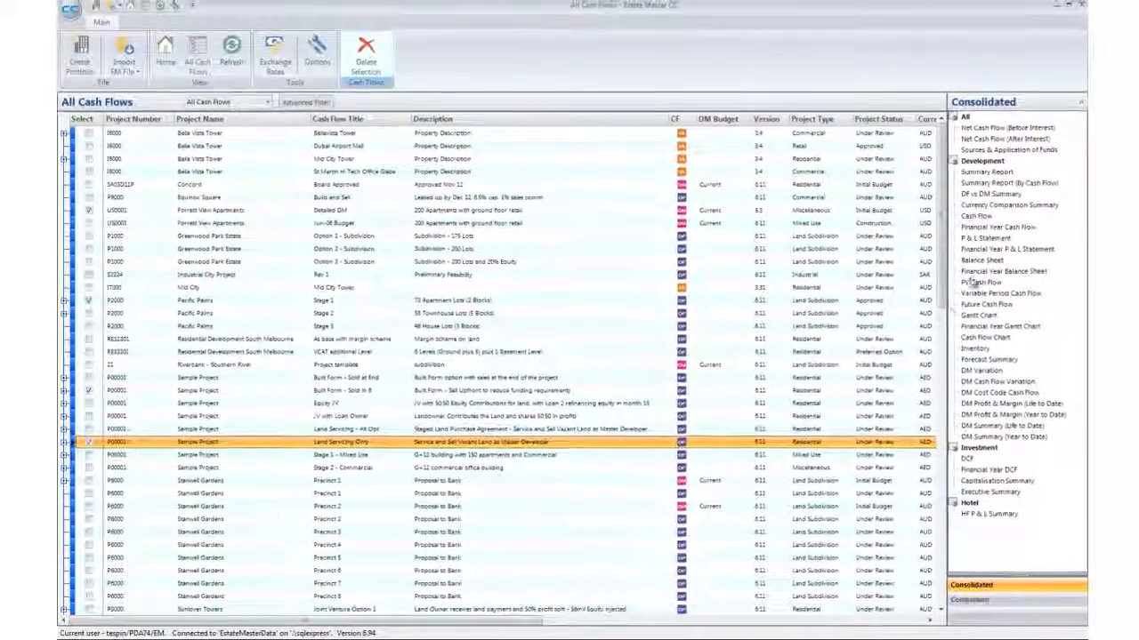
Run the consolidated Cash Flow report on the selected cash flows, leaving the portfolio title and custom report labels blank
left_click(970, 218)
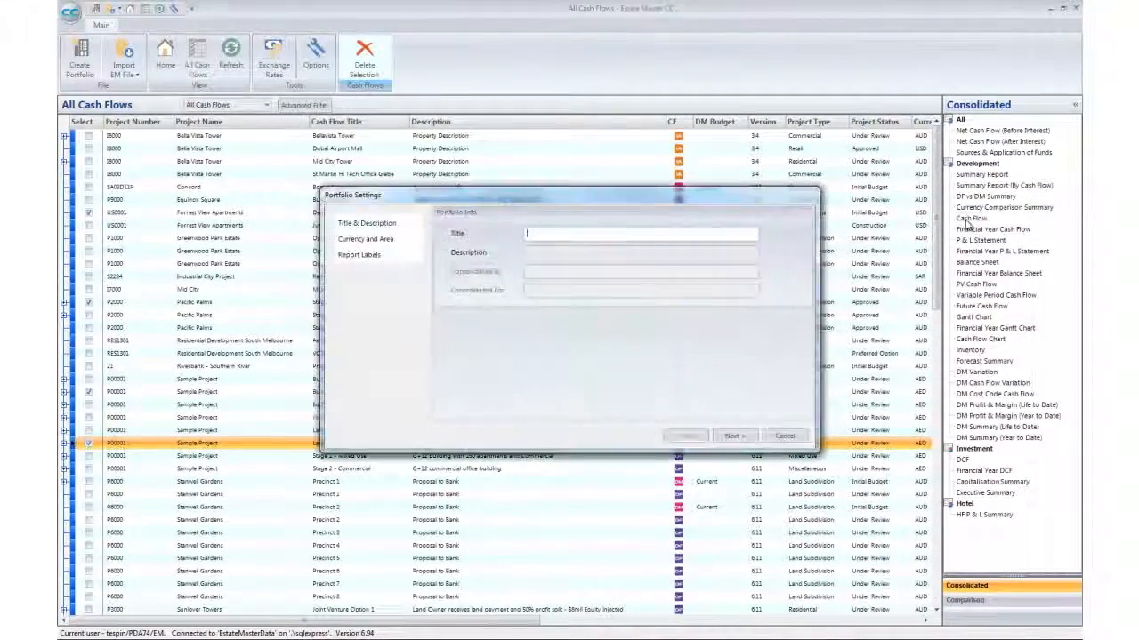
left_click(731, 436)
left_click(732, 435)
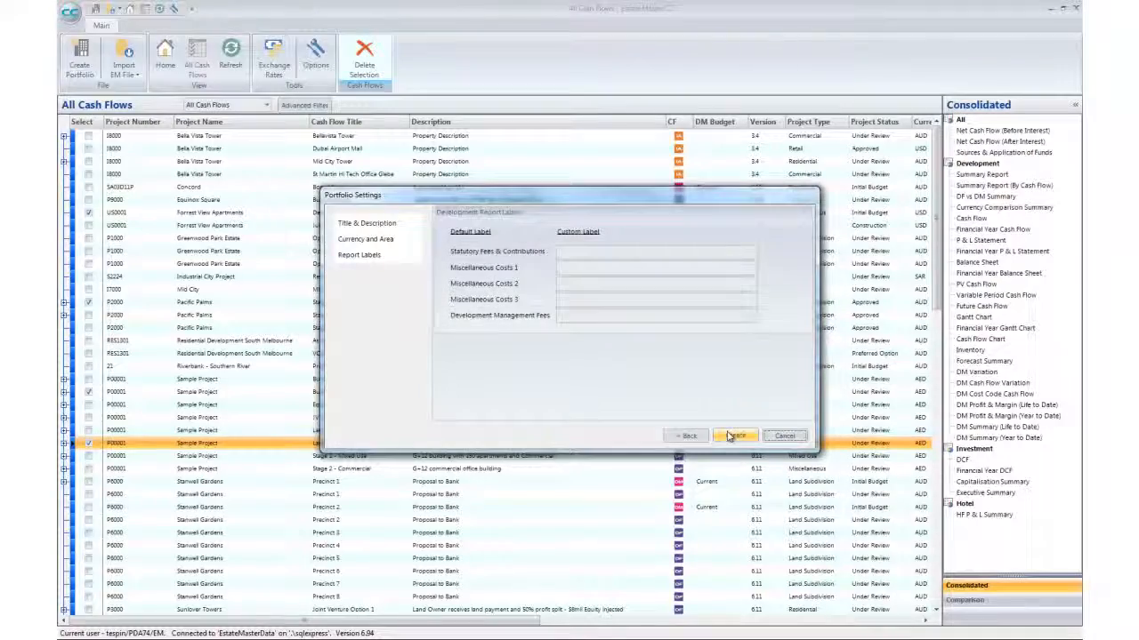
left_click(731, 436)
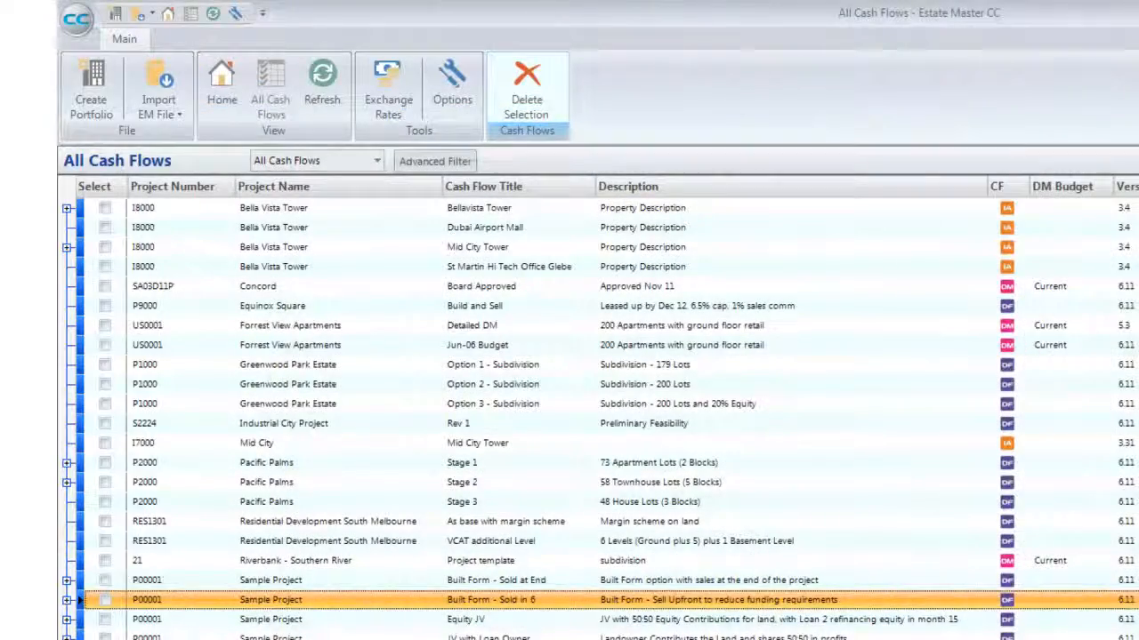
Delete the Pacific Palms Stage 2 cash flow from the list of all cash flows
left_click(104, 482)
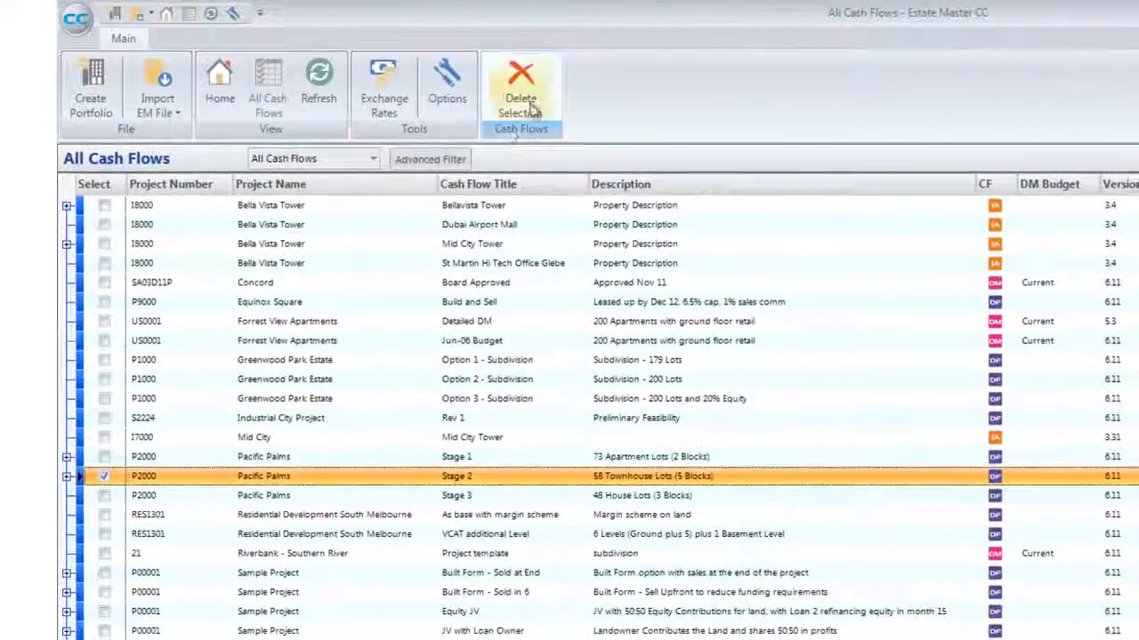
left_click(520, 91)
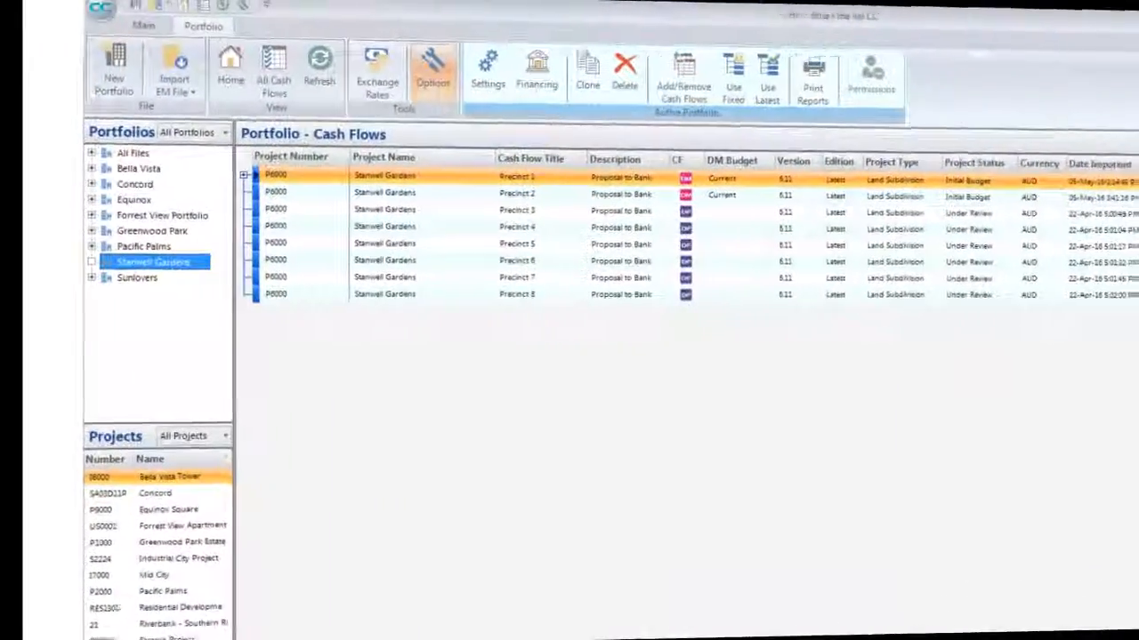
Enable security permissions in the application's security options
left_click(752, 78)
left_click(474, 362)
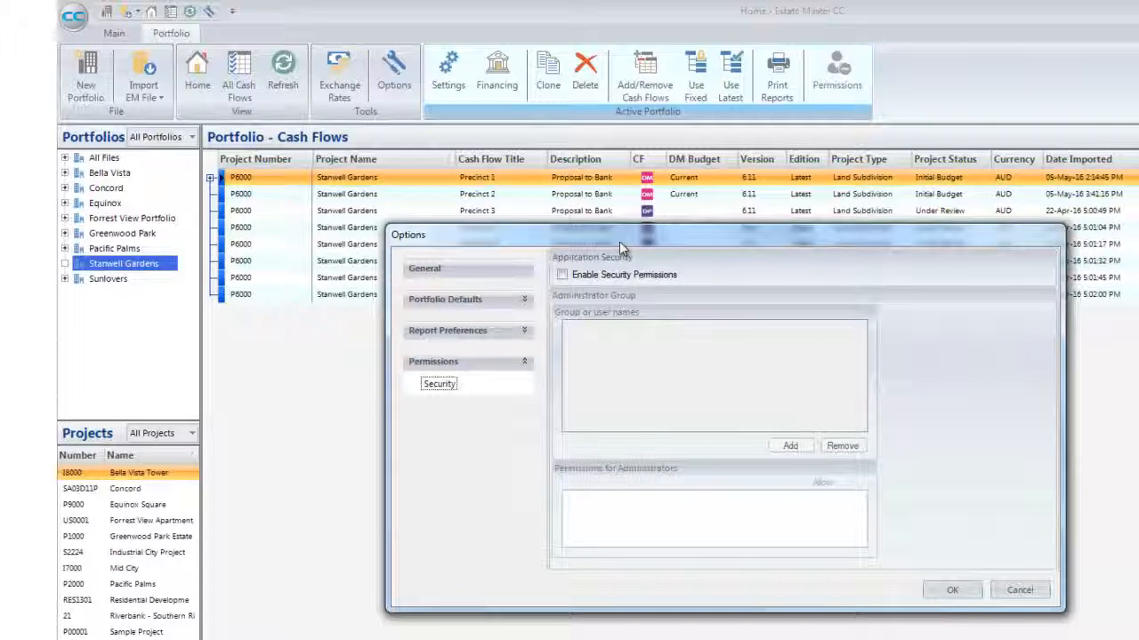
left_click(562, 276)
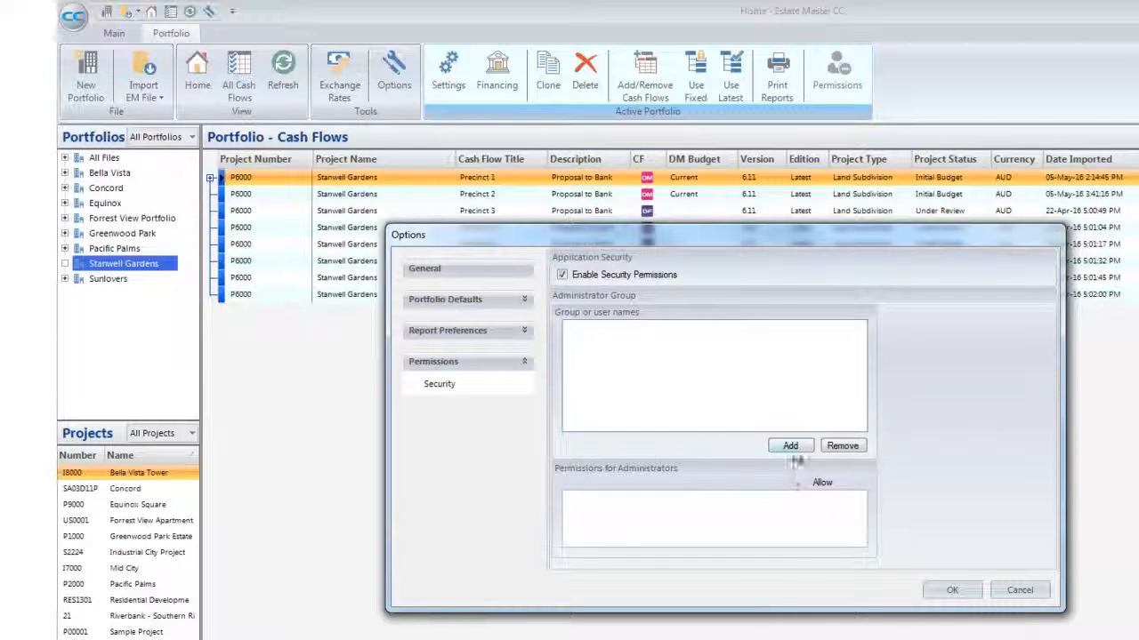
Find the PDA74 Administrators group among the users and groups and add it to the Administrator Group
left_click(792, 447)
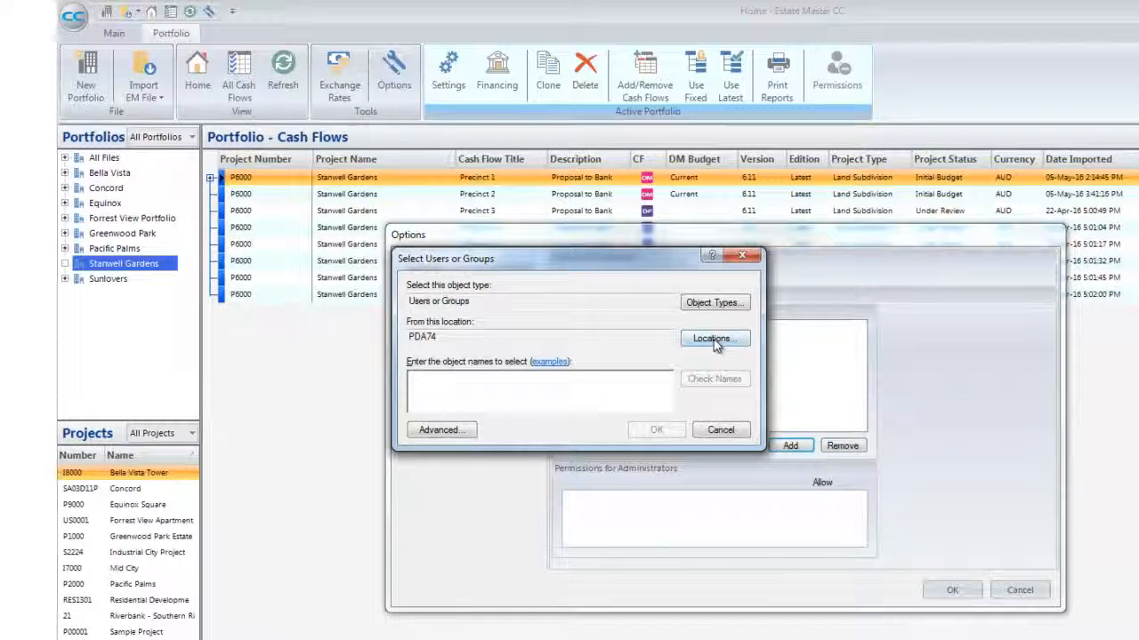
left_click(458, 432)
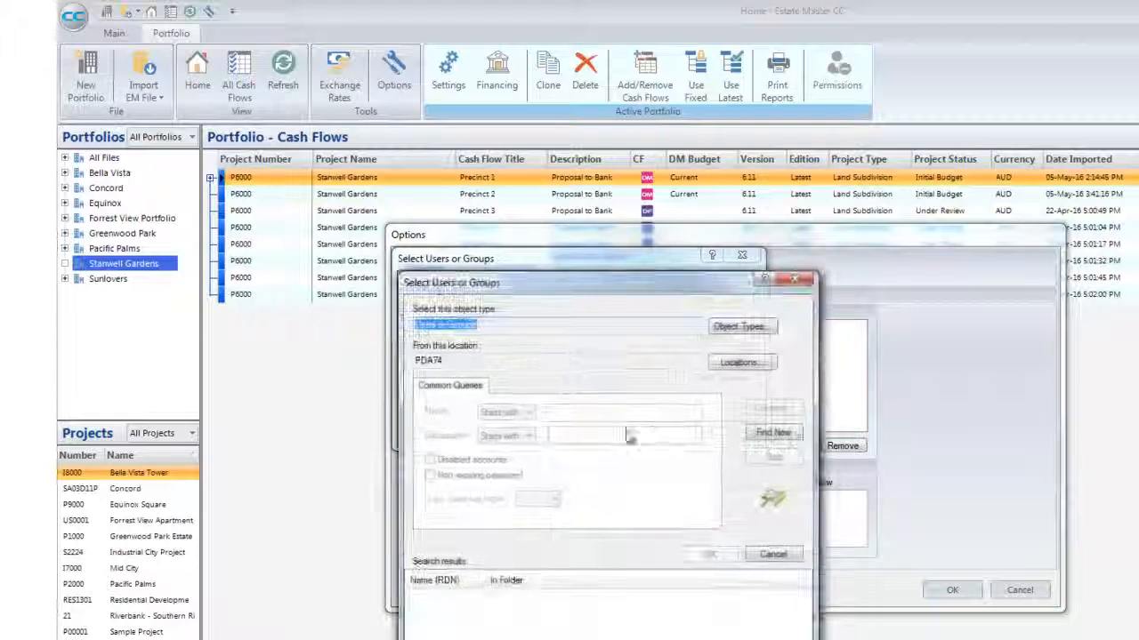
left_click(776, 434)
left_click(449, 624)
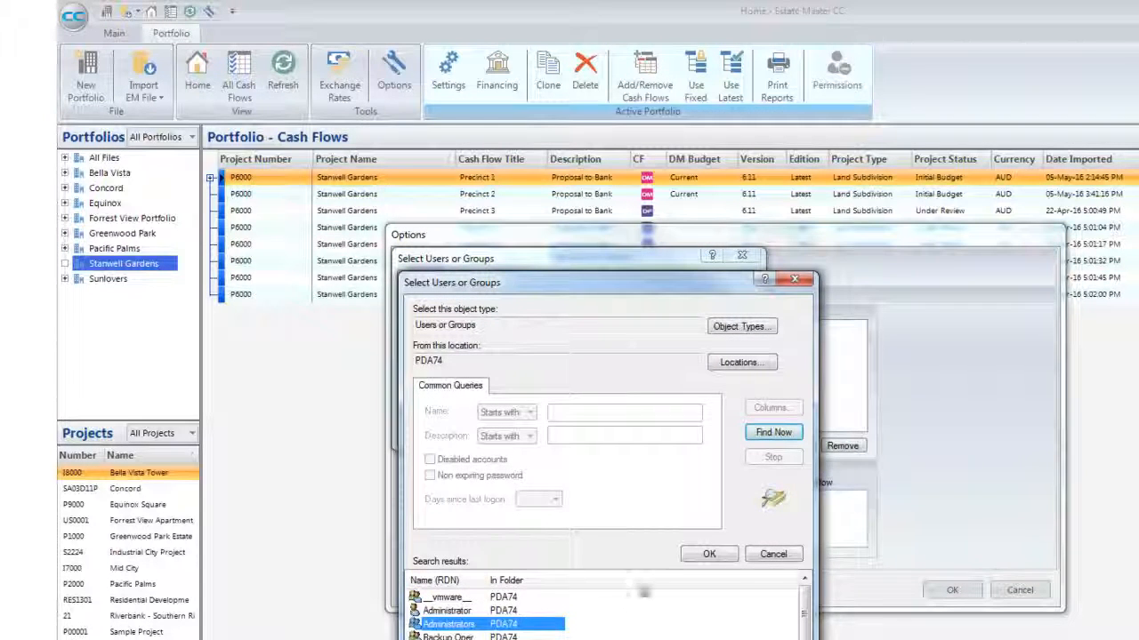
left_click(703, 554)
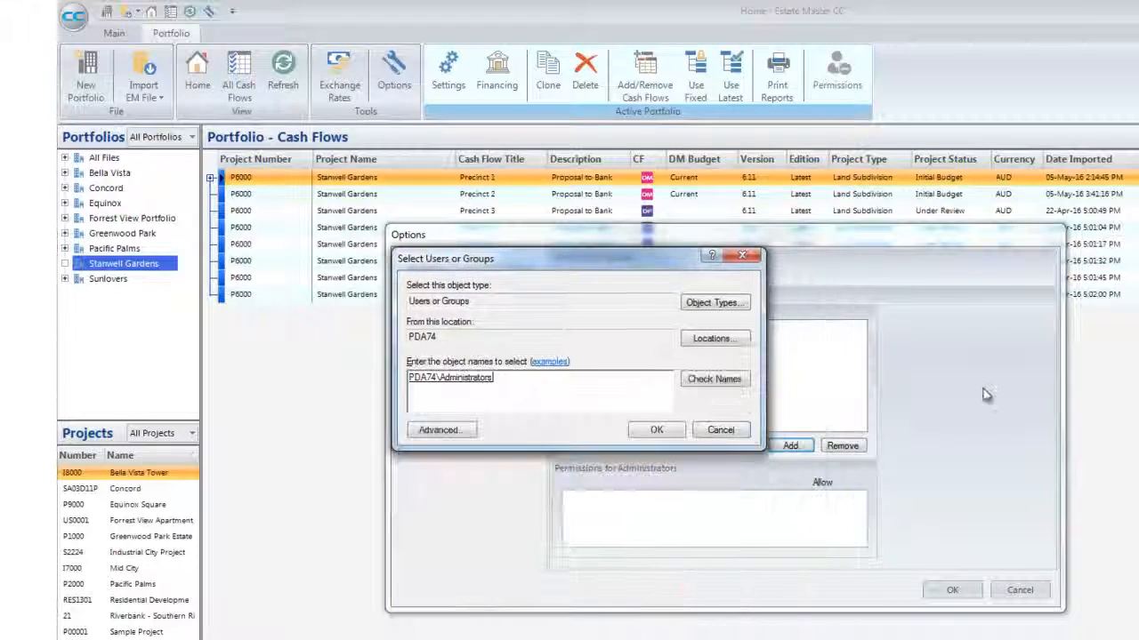
left_click(657, 430)
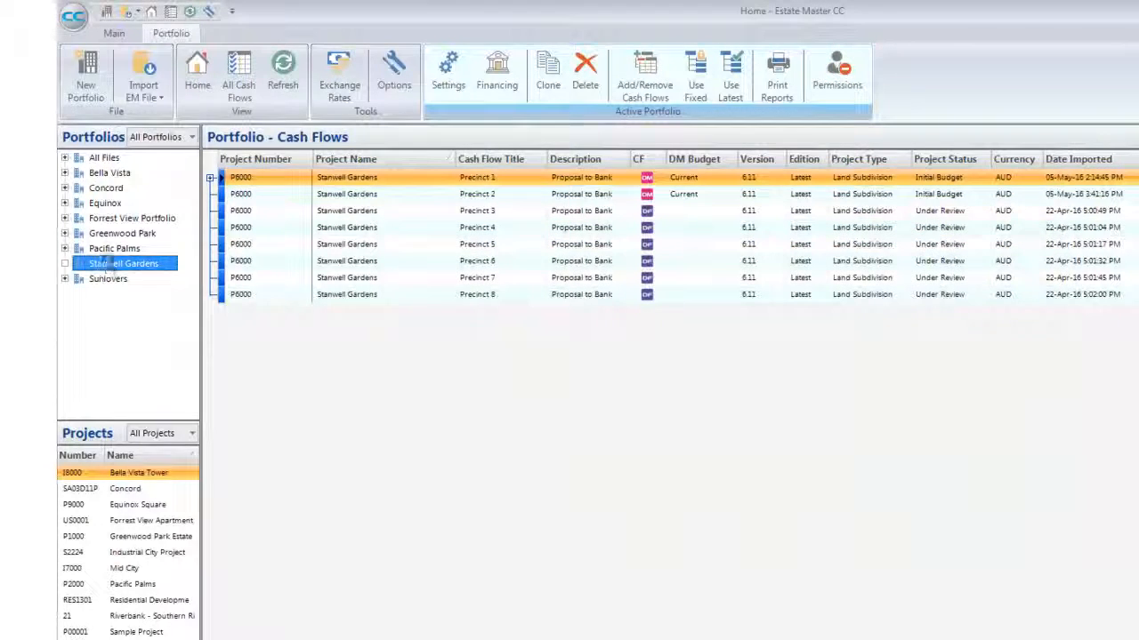
Open the permissions of the Stanwell Gardens portfolio and find the PDA74 Administrators group among the users and groups to add it
right_click(106, 262)
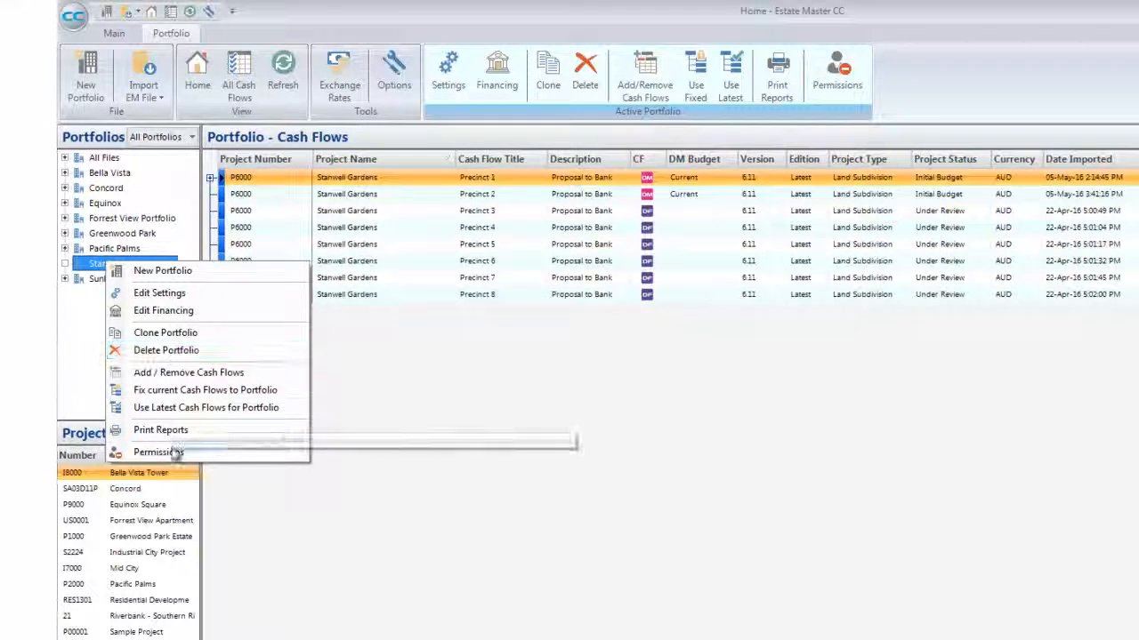
left_click(146, 451)
left_click_drag(467, 293, 567, 221)
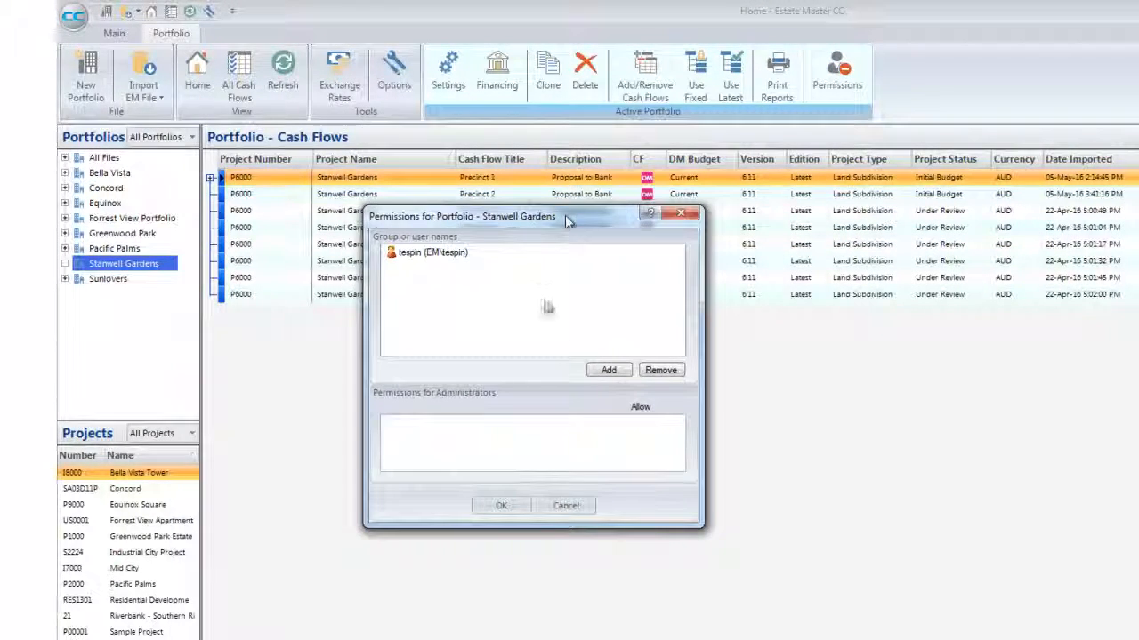
left_click(608, 370)
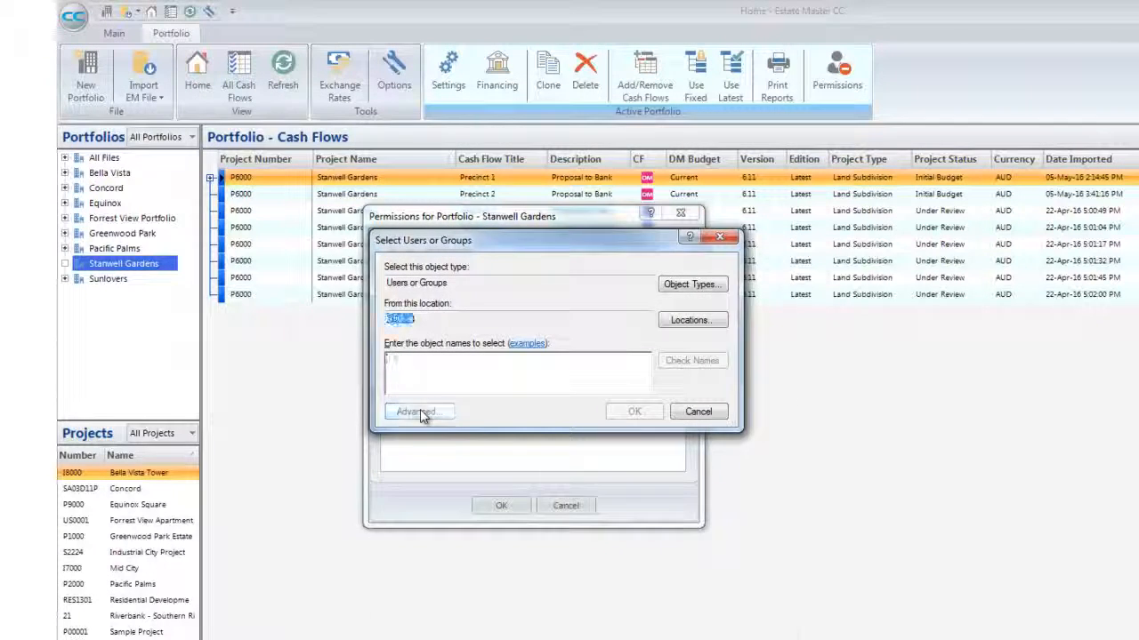
left_click(412, 409)
left_click(740, 418)
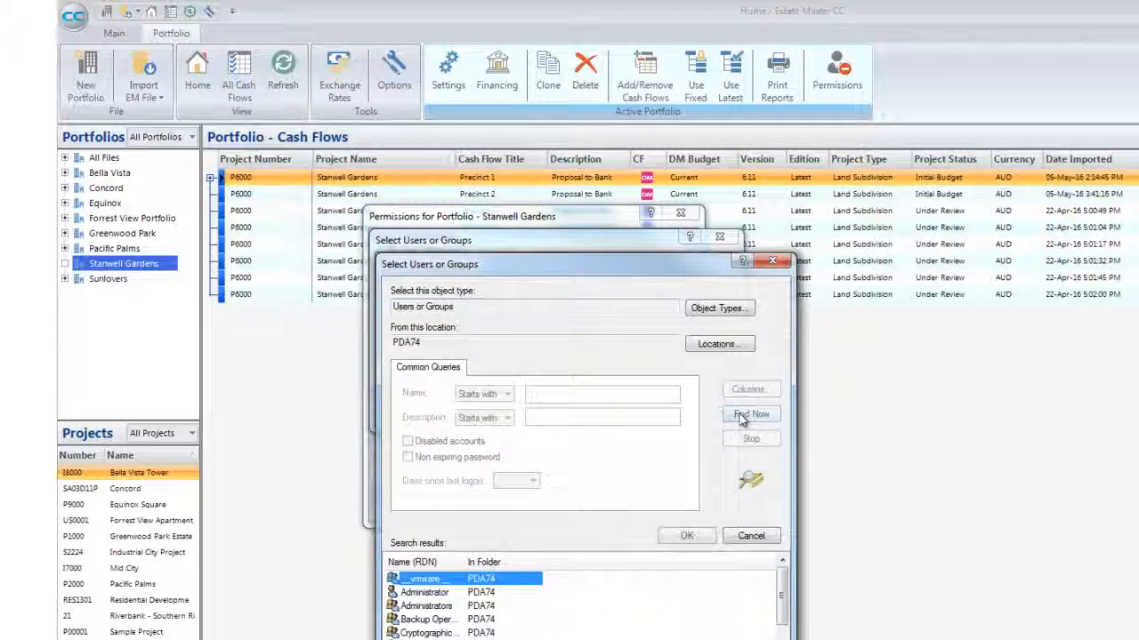
left_click(436, 597)
Add the PDA74 Administrators group to the permissions of the Greenwood Park Estate project
left_click(156, 537)
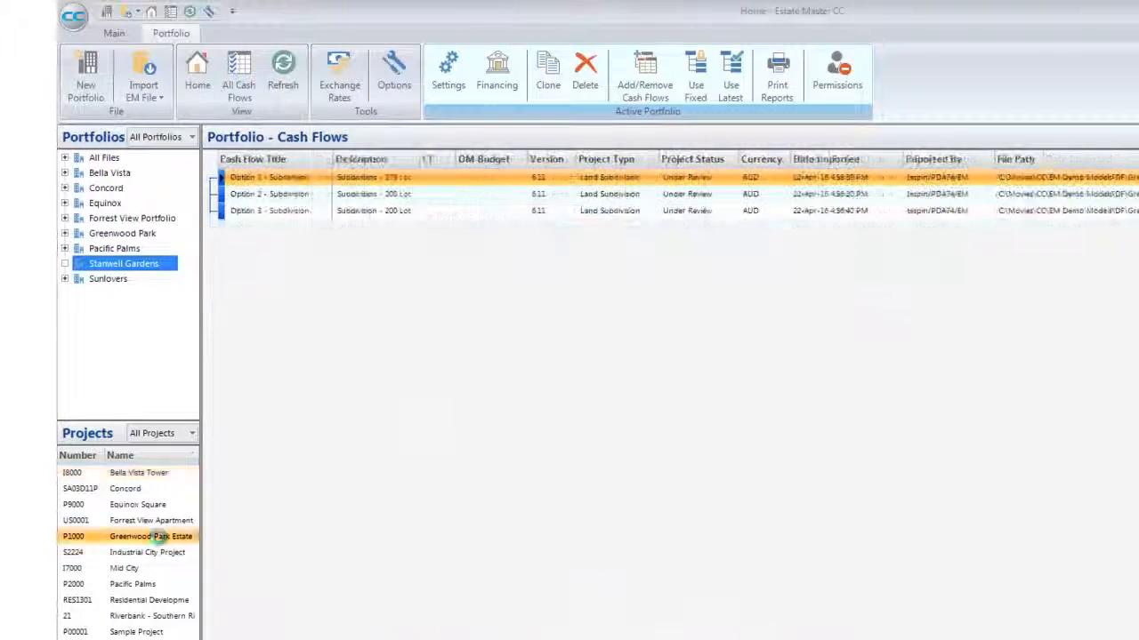
right_click(158, 537)
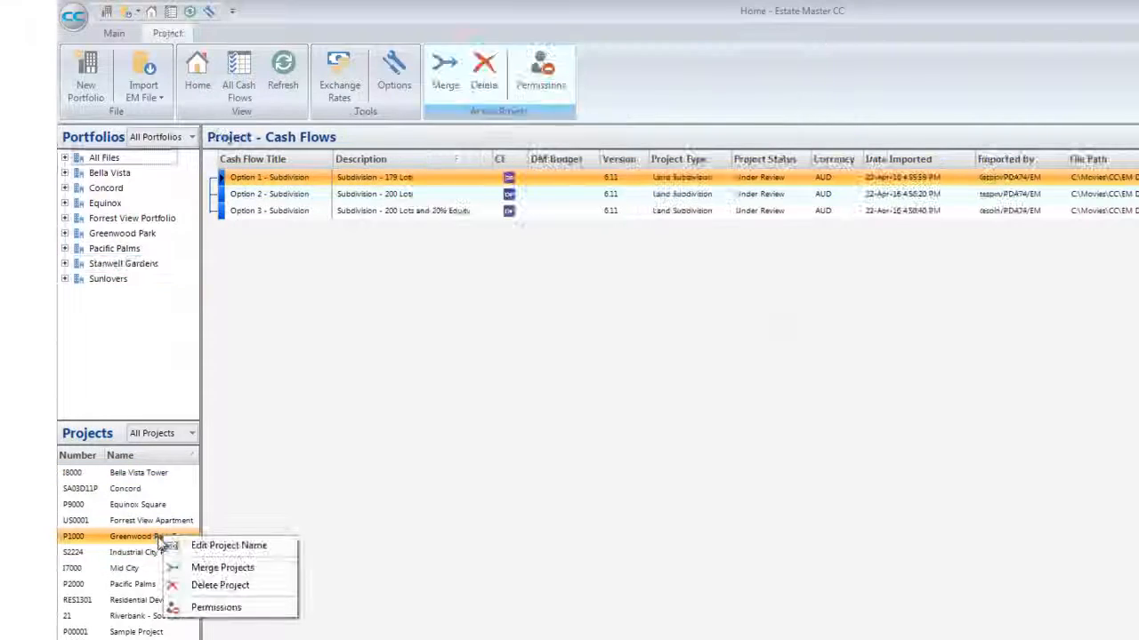
left_click(218, 605)
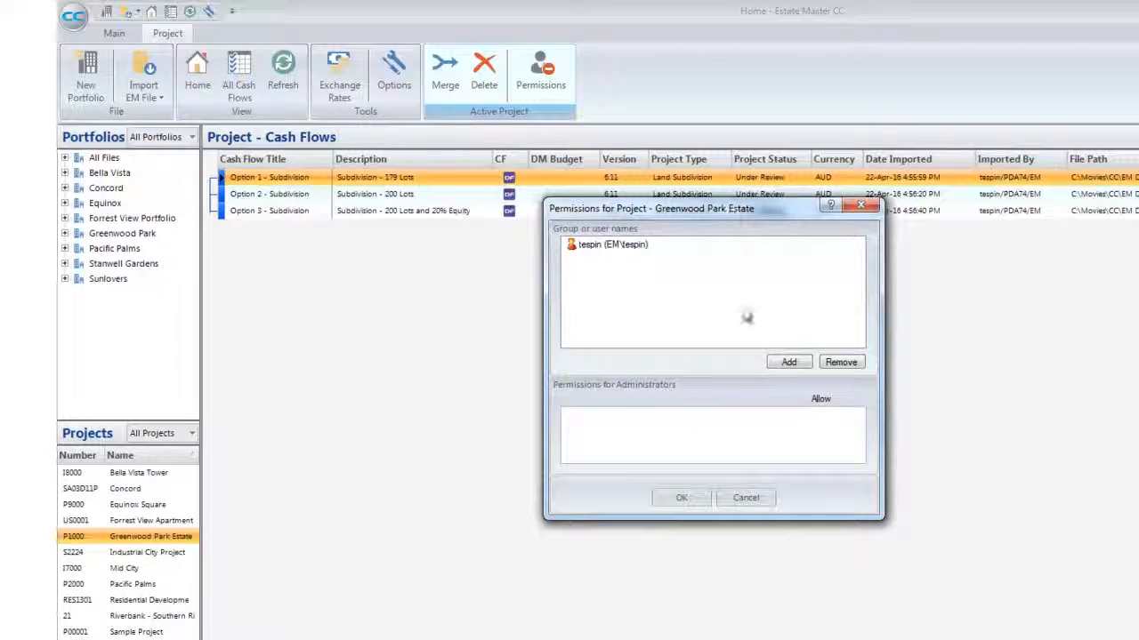
left_click(786, 363)
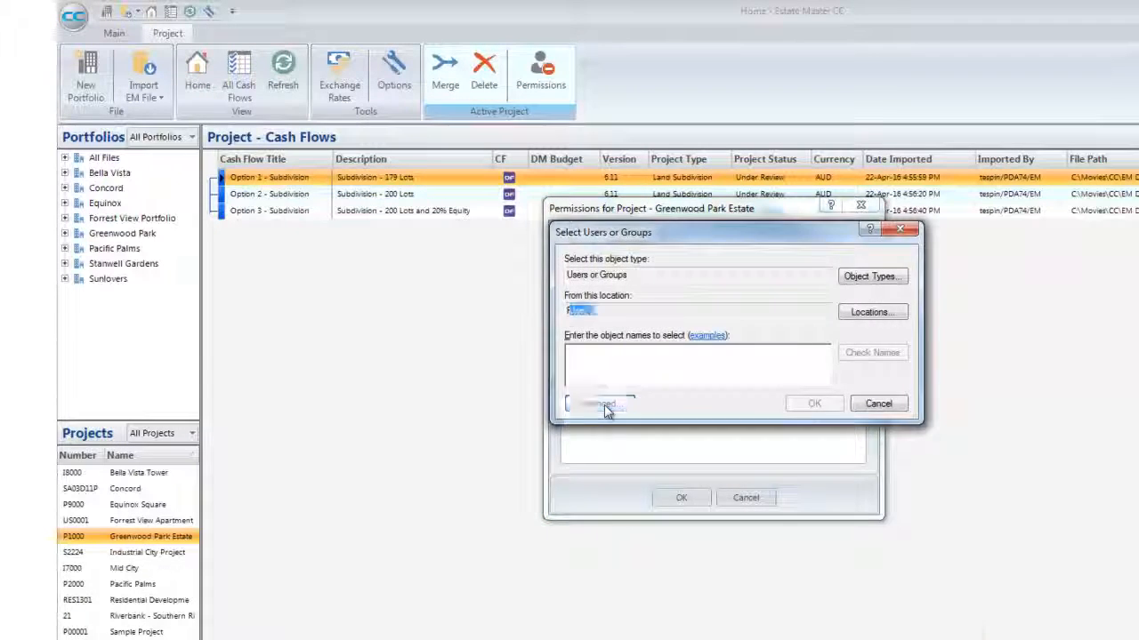
left_click(594, 472)
left_click(931, 405)
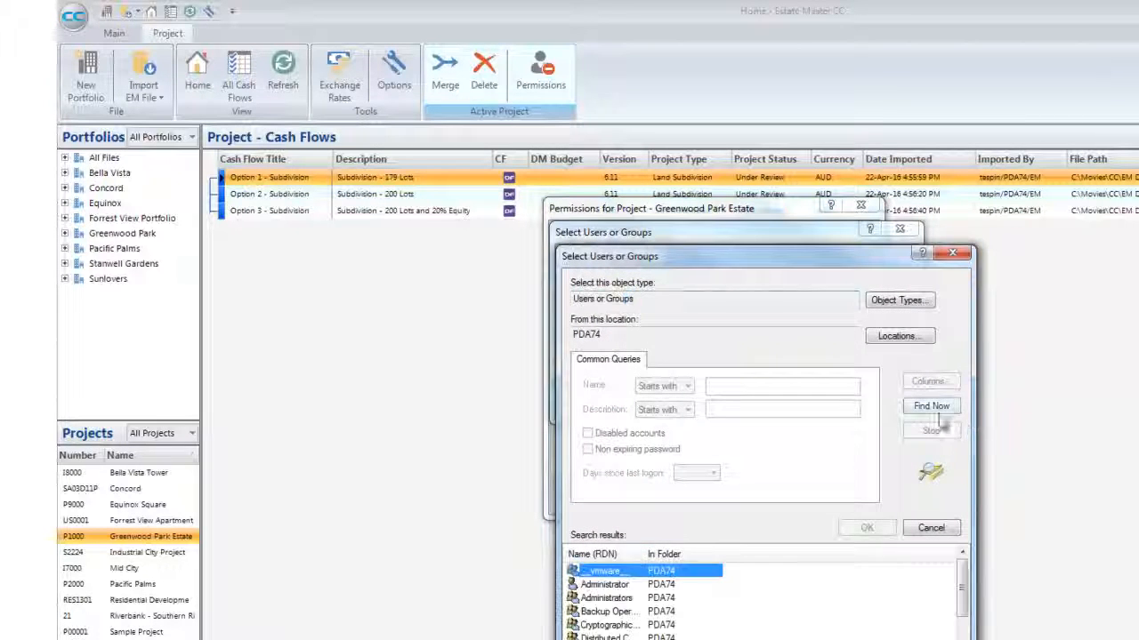
left_click(622, 598)
left_click(867, 528)
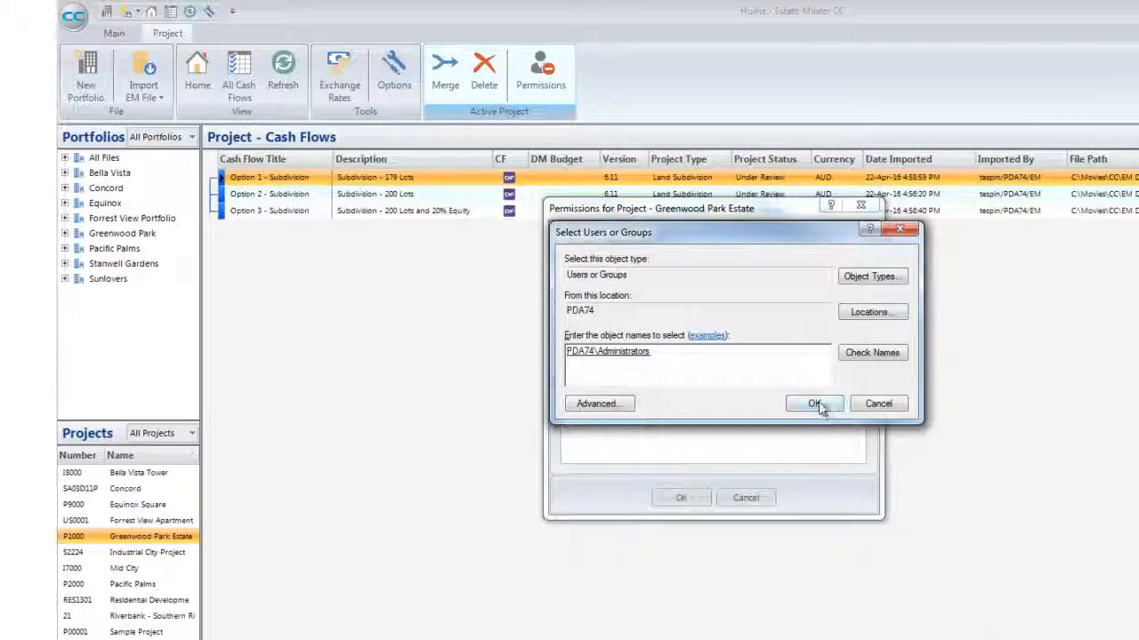
left_click(815, 543)
left_click(686, 499)
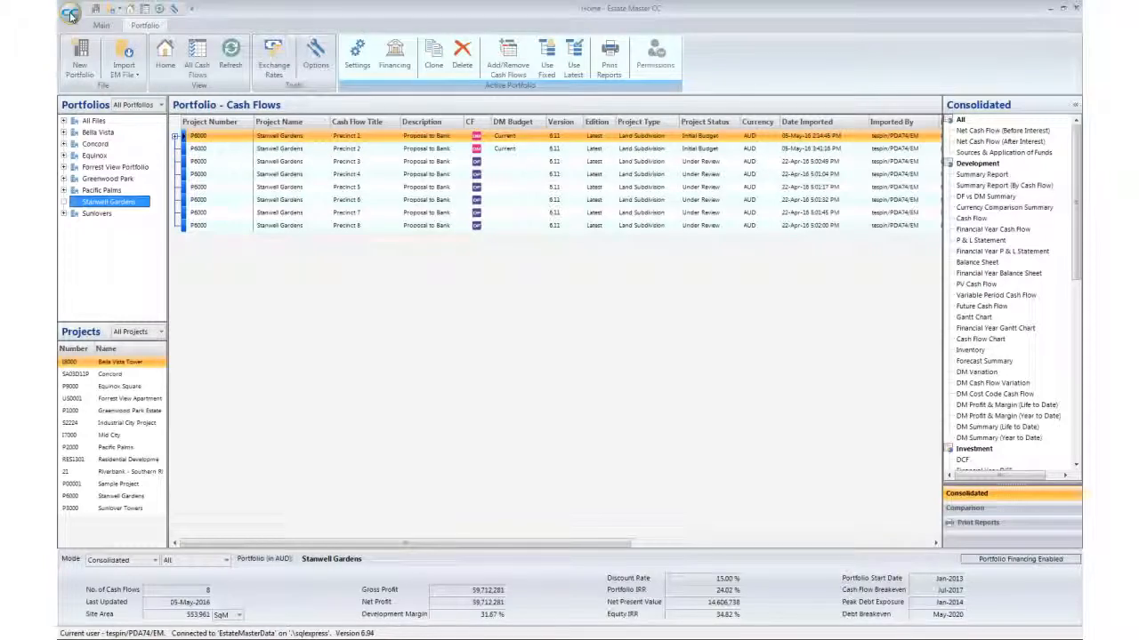
Open the Estate Master CC Help manual and browse its Starting EstateMaster section
left_click(70, 15)
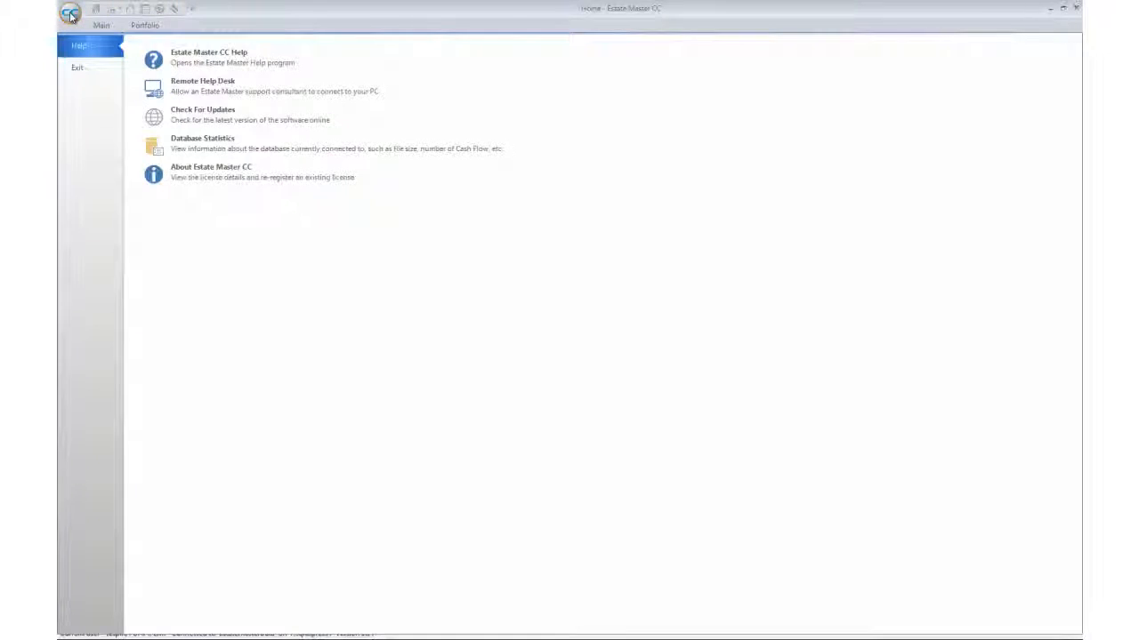
left_click(198, 71)
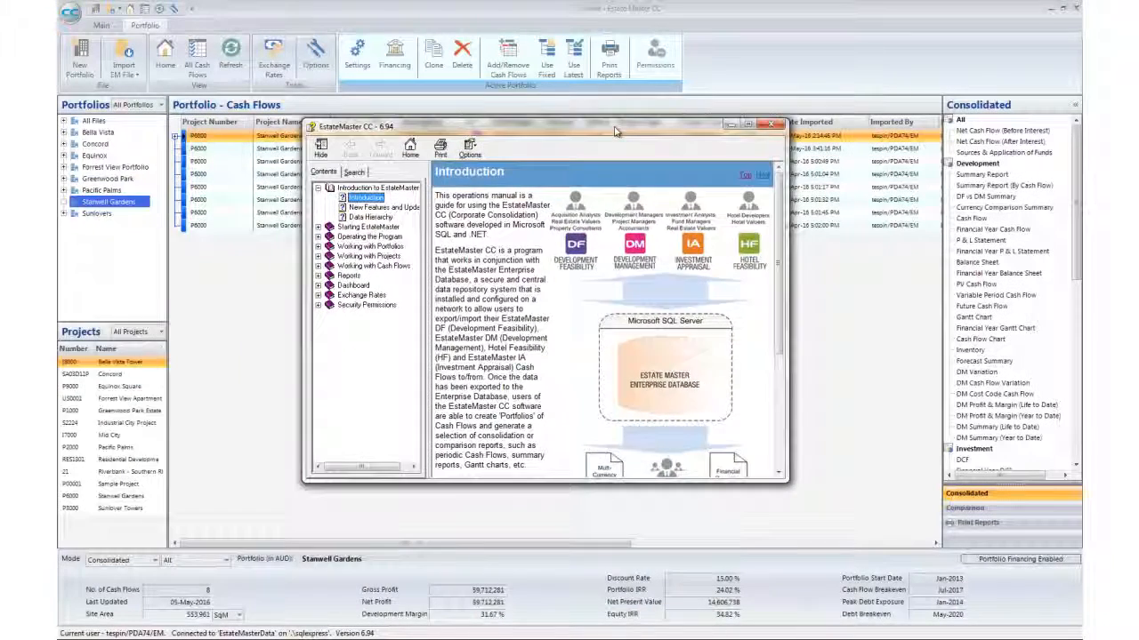
left_click(358, 229)
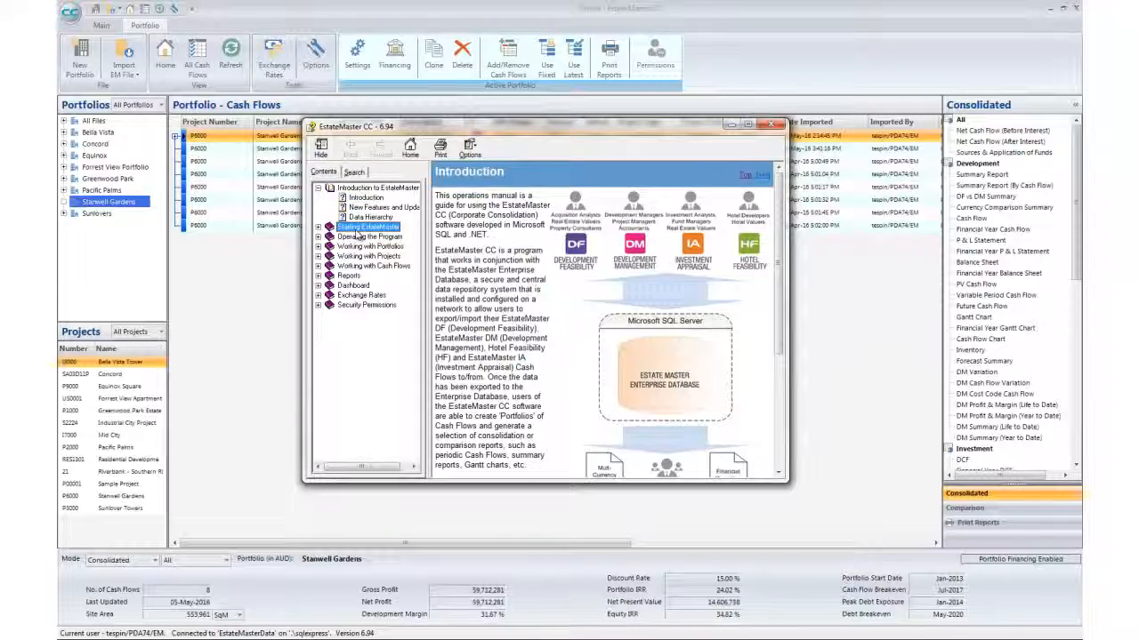
double_click(359, 231)
left_click(358, 237)
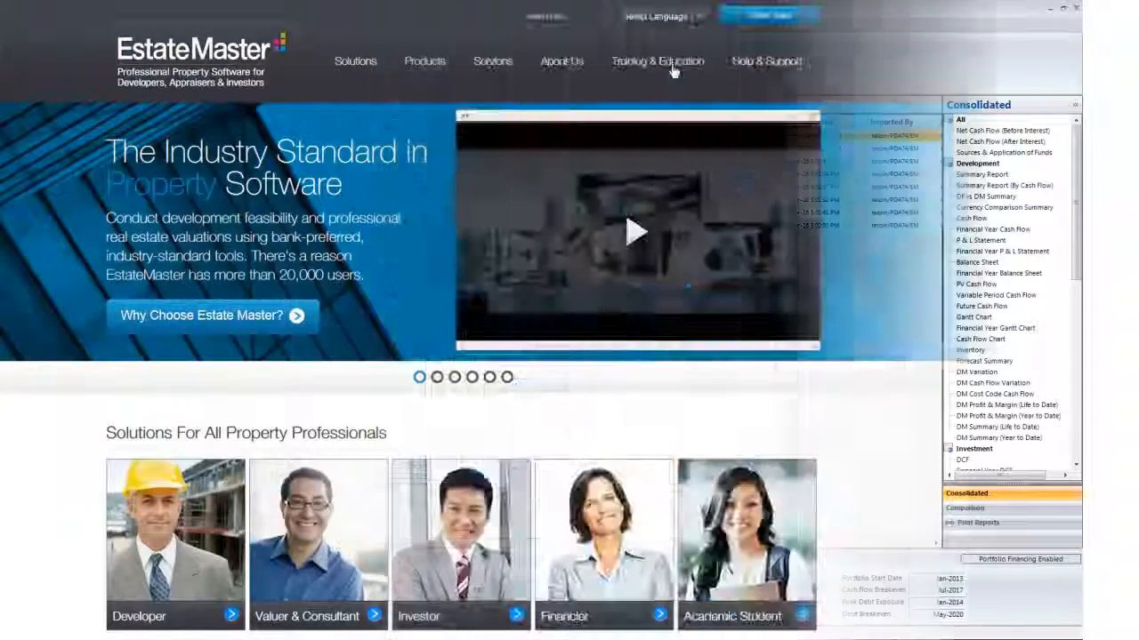
Switch to the EstateMaster website and review the available scheduled courses on the Training Courses page
mouse_move(673, 71)
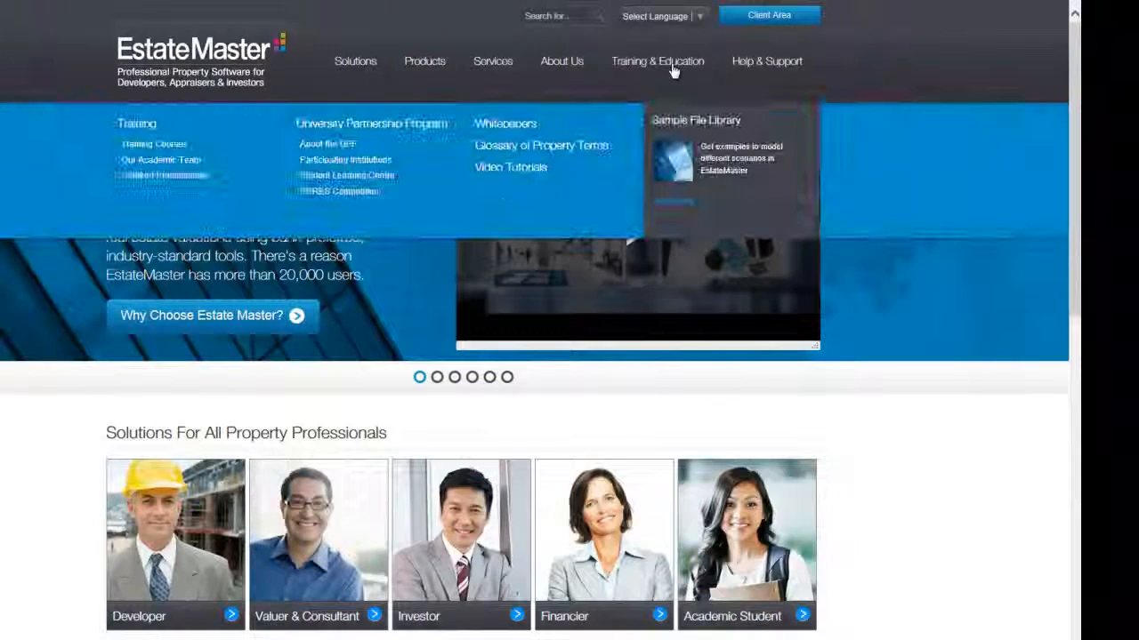
left_click(172, 144)
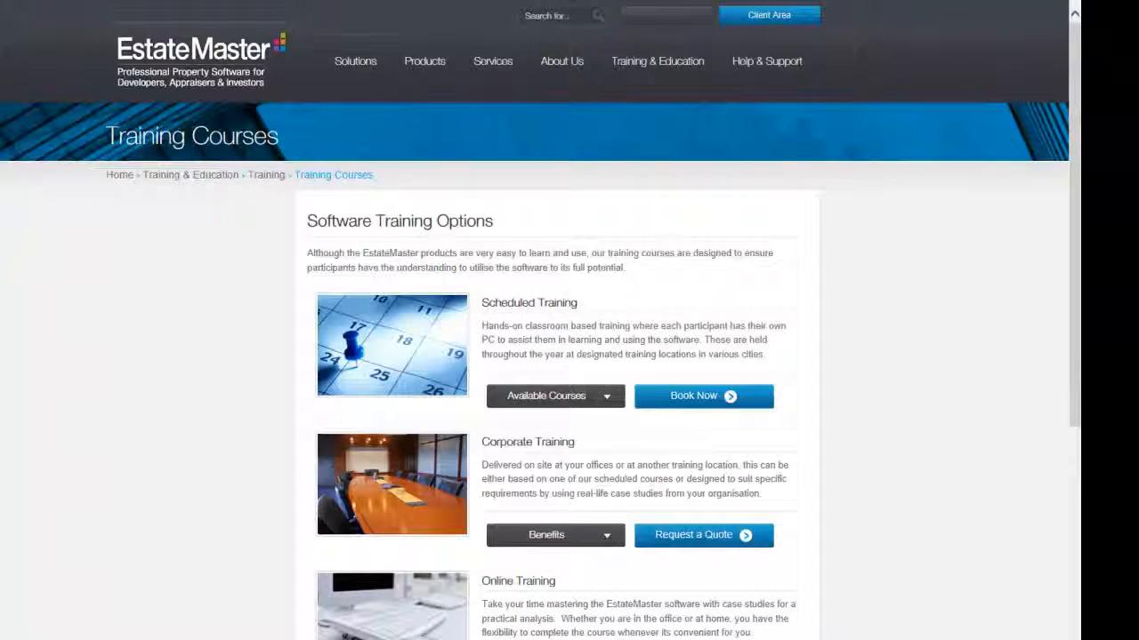
left_click(611, 398)
scroll(608, 402, "down", 3)
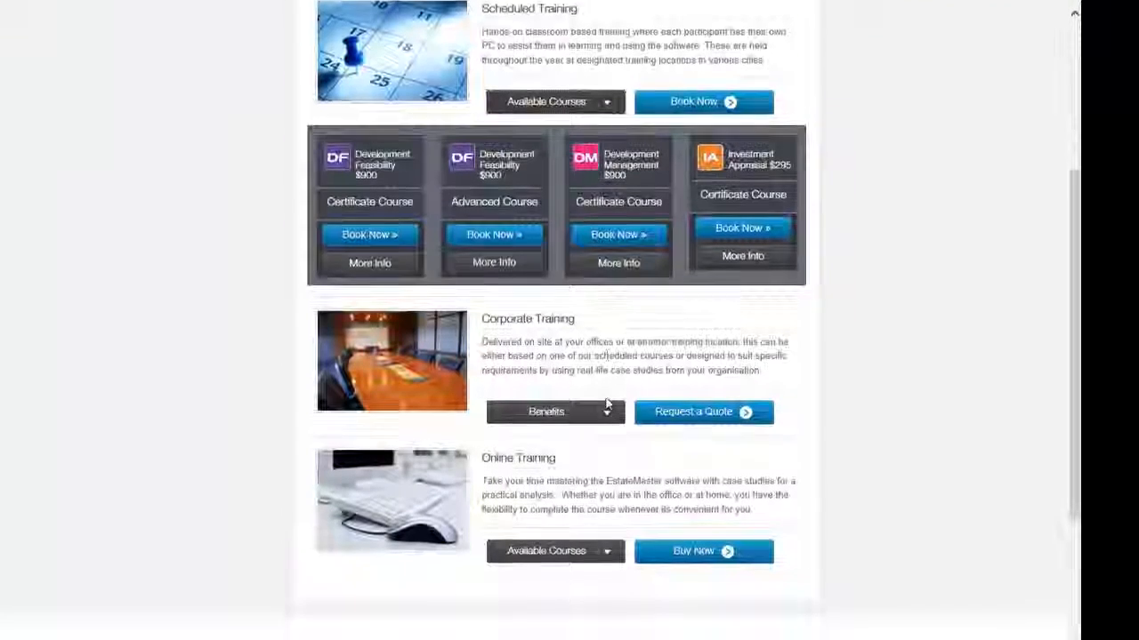
scroll(606, 404, "up", 3)
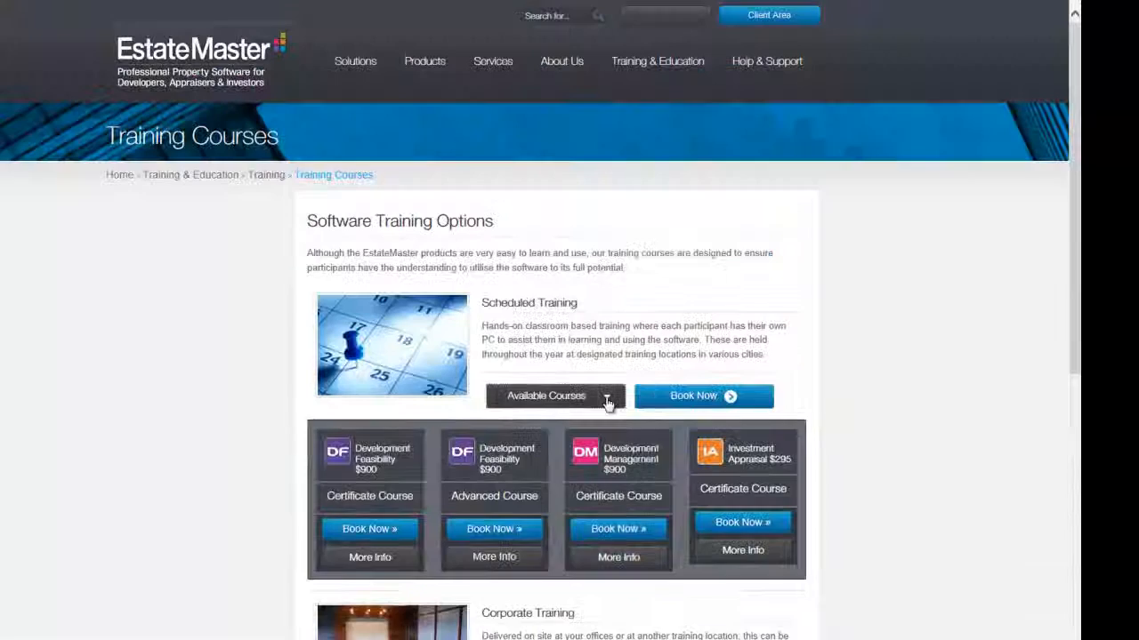
left_click(607, 399)
Open the Contact Us page of the EstateMaster website to view the office contact details
mouse_move(561, 60)
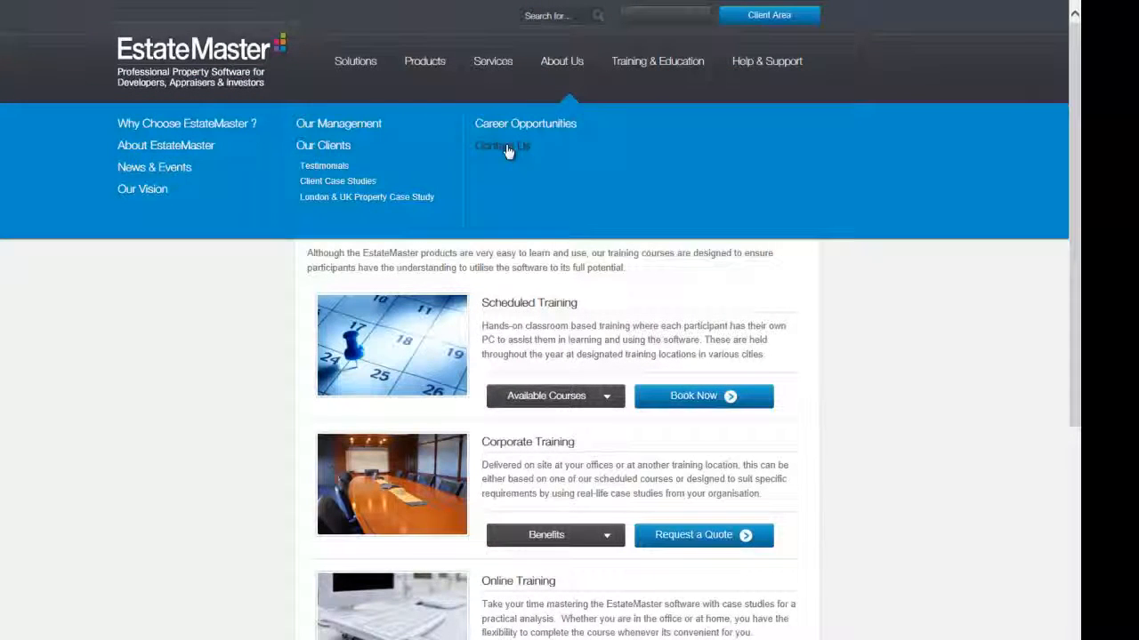
left_click(505, 149)
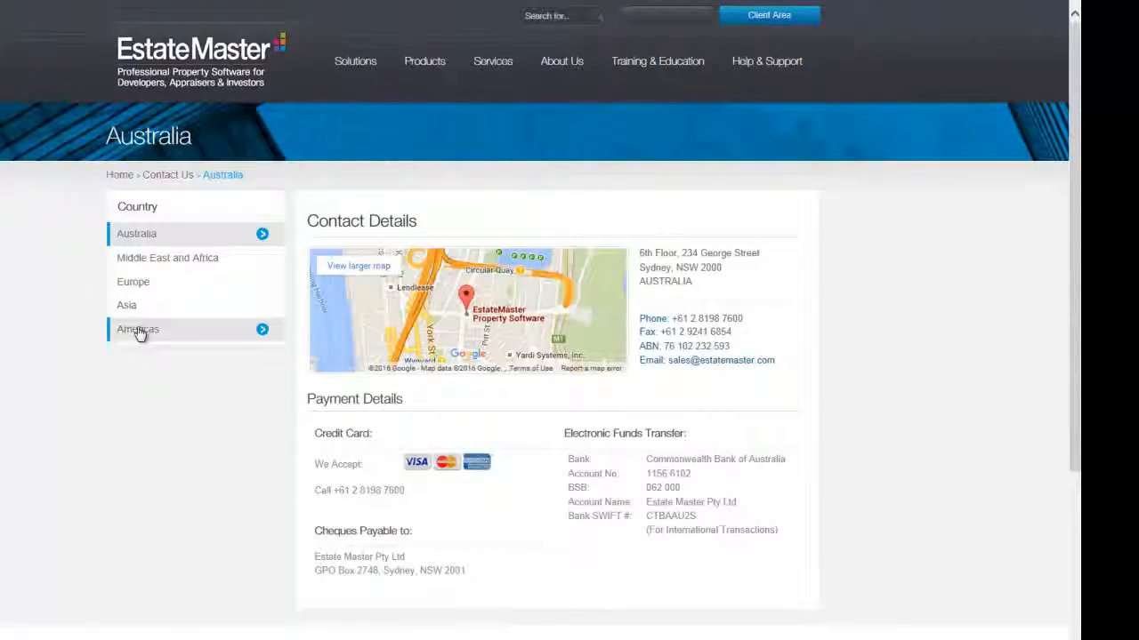